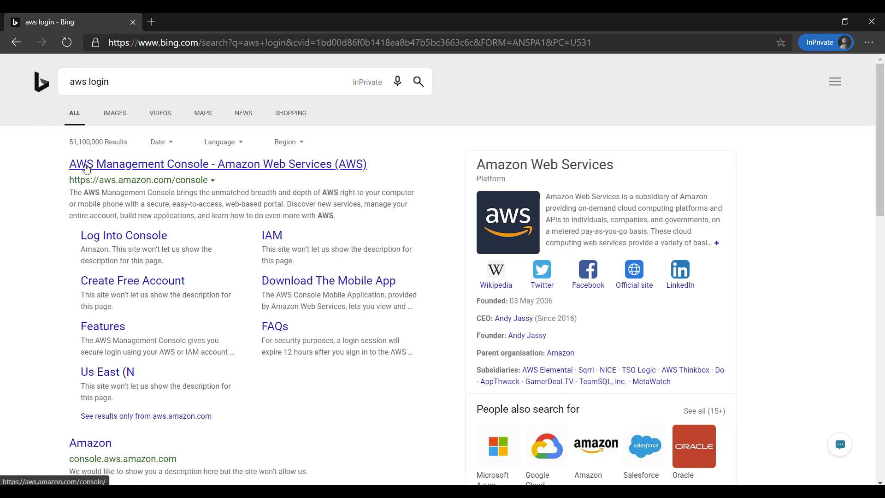
# Step: Go from the AWS Management Console search result to signing in with an existing AWS account
pyautogui.click(86, 166)
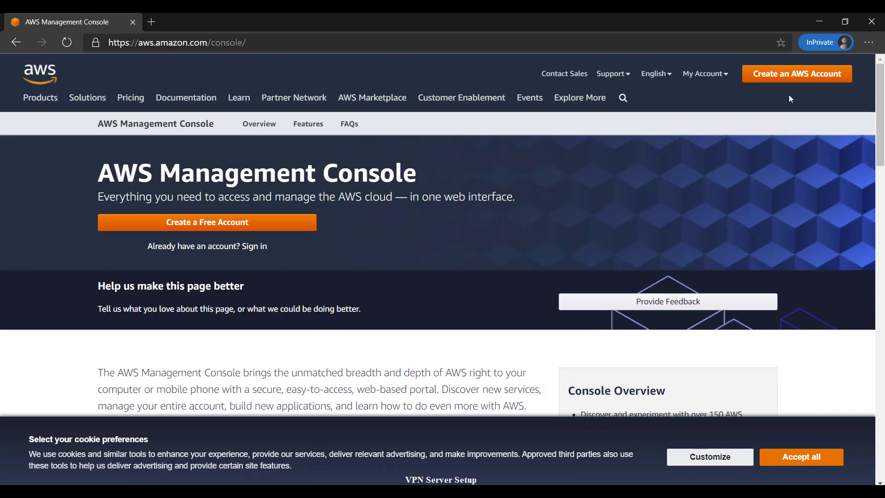
pyautogui.click(789, 80)
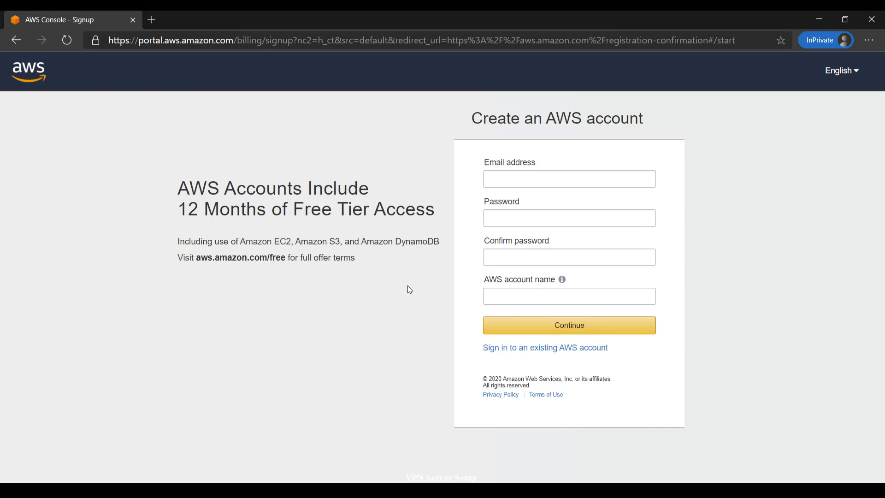
pyautogui.click(529, 350)
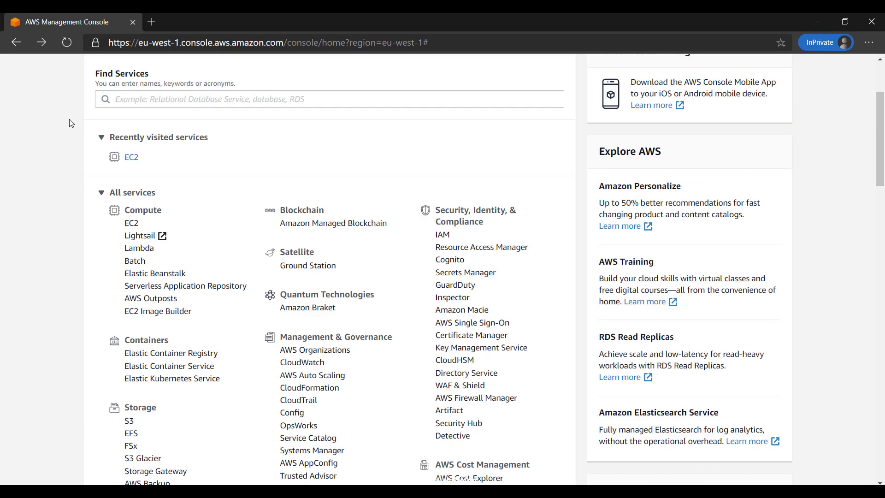
# Step: Open EC2 from the Compute section of the Services menu
pyautogui.scroll(3, 71, 123)
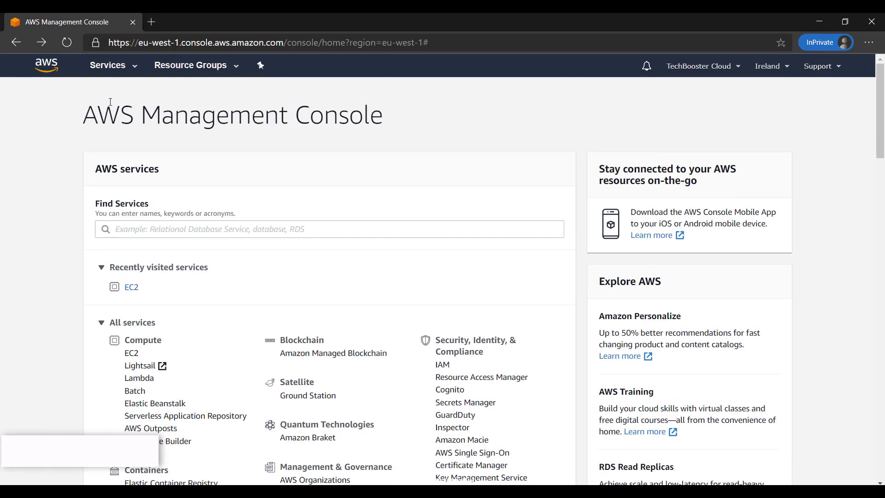
pyautogui.click(114, 69)
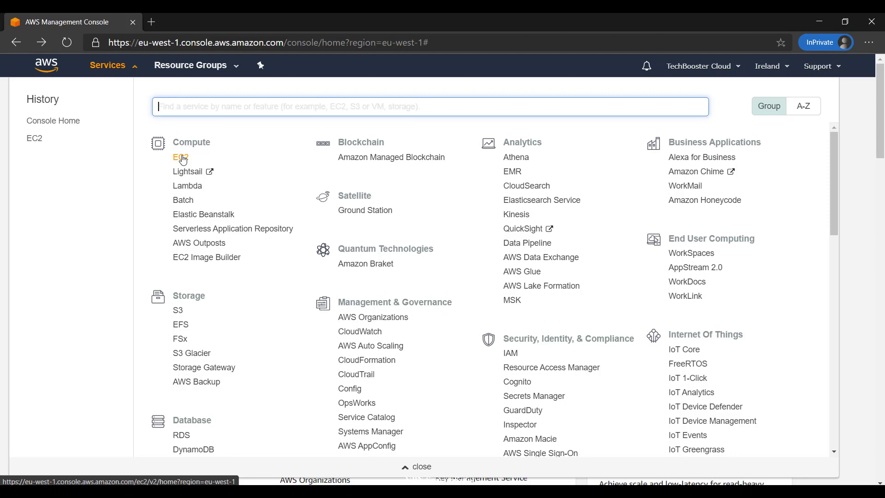
pyautogui.click(182, 157)
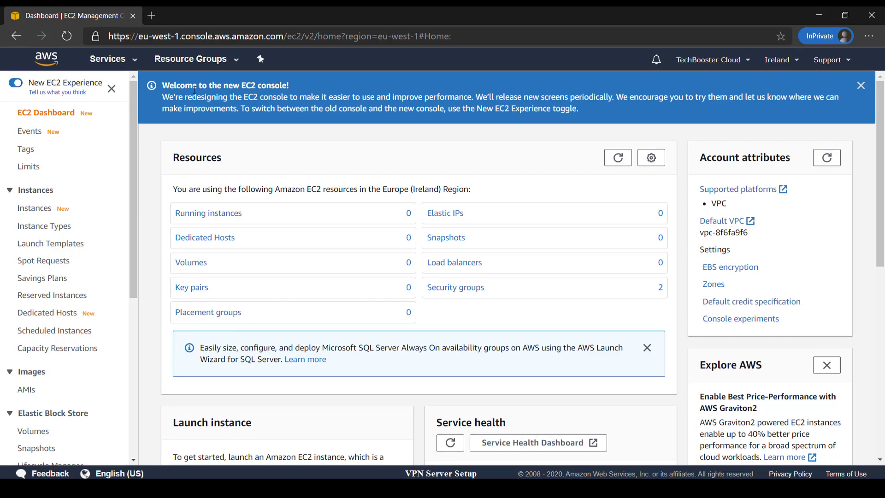
pyautogui.scroll(-1, 378, 152)
pyautogui.scroll(1, 600, 143)
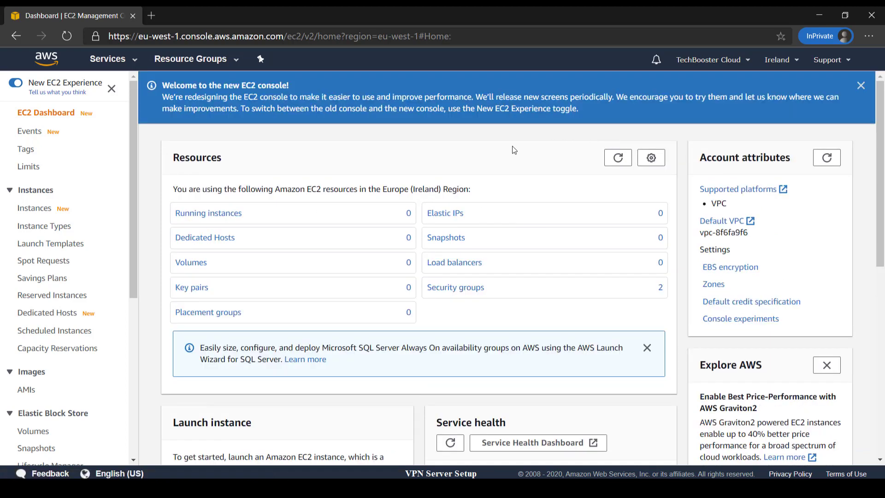
# Step: Change the console region from Europe (Ireland) to Europe (Paris)
pyautogui.click(788, 65)
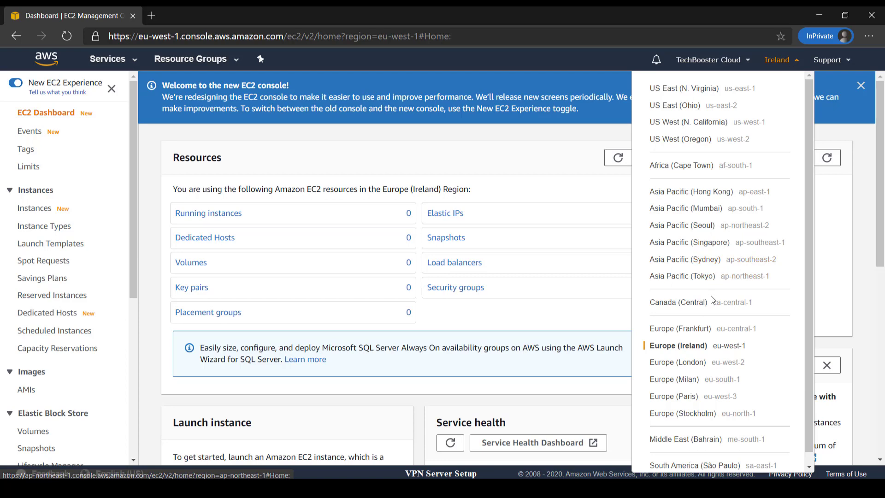
pyautogui.scroll(-1, 706, 313)
pyautogui.click(665, 387)
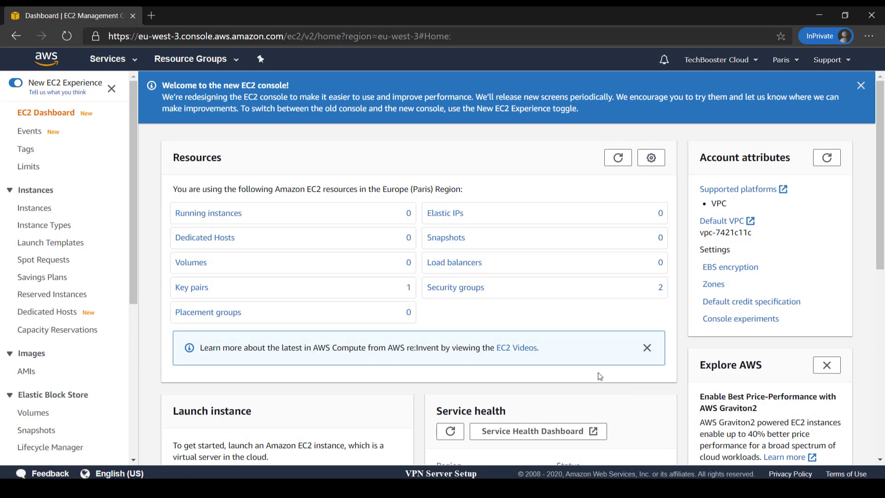
pyautogui.scroll(-2, 323, 267)
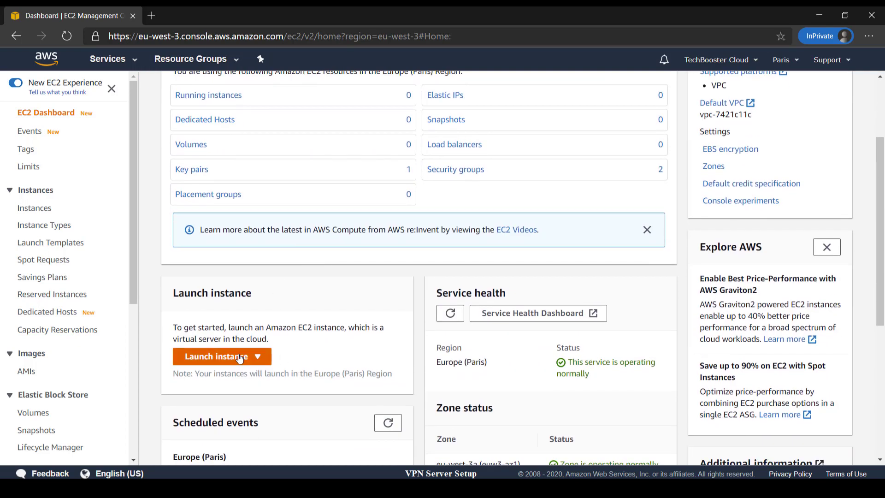
# Step: Start a new instance launch and browse AWS Marketplace machine images
pyautogui.click(240, 358)
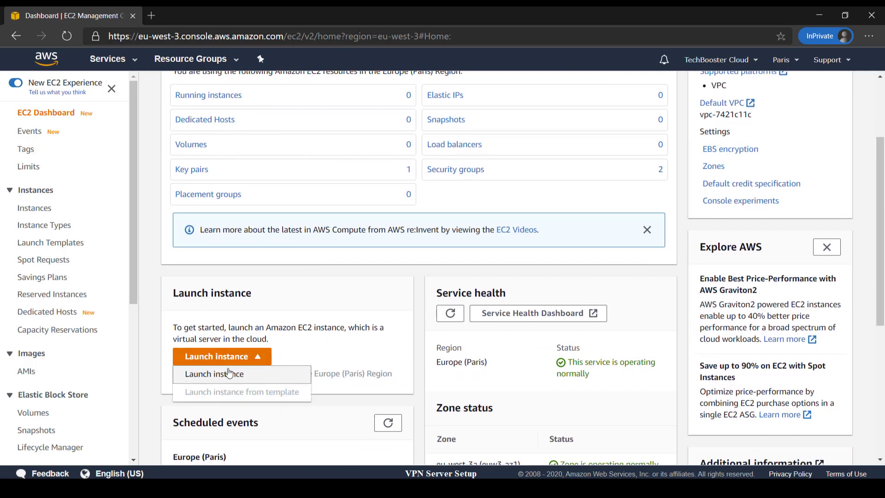
pyautogui.click(226, 373)
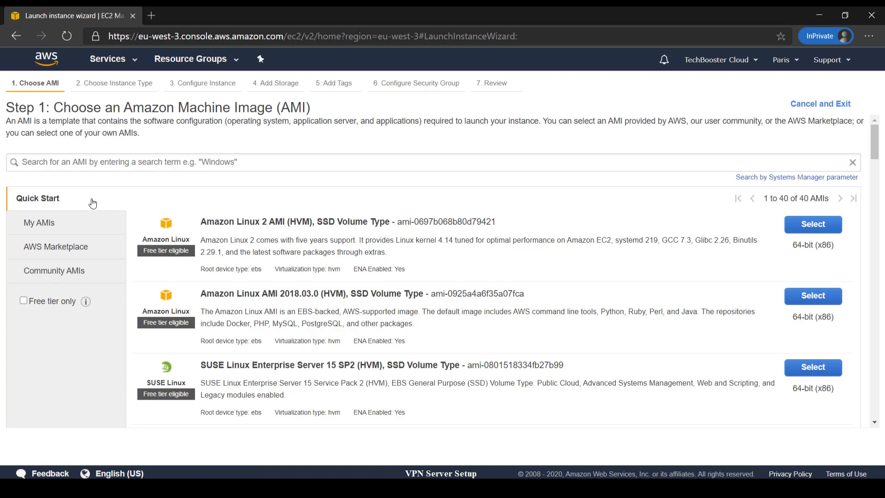
pyautogui.click(44, 249)
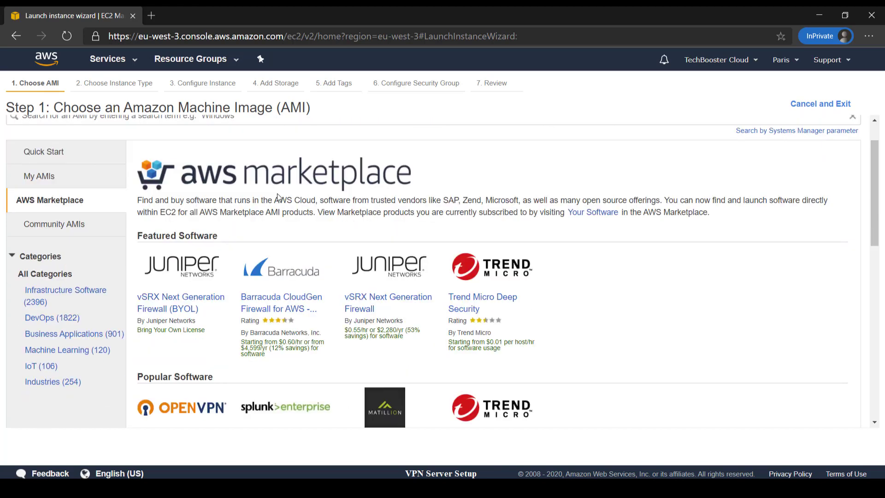
pyautogui.scroll(-2, 275, 197)
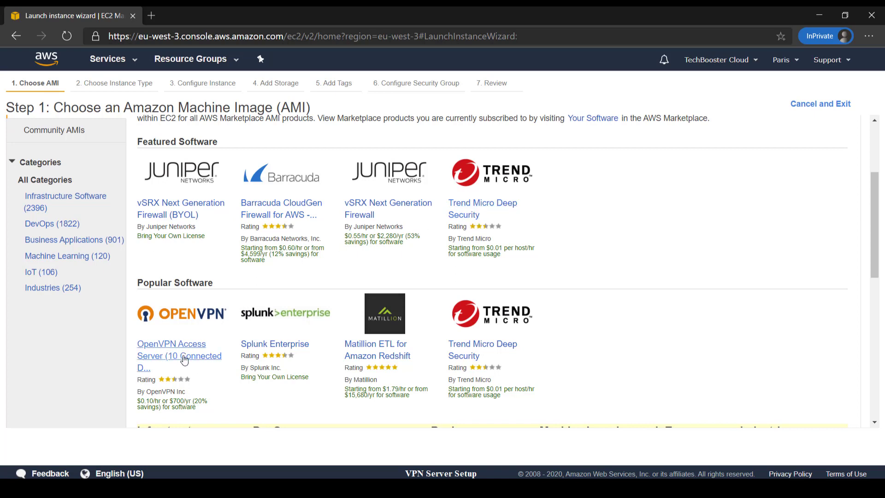
pyautogui.scroll(3, 185, 360)
# Step: Search the Marketplace for 'openvpn' and select the OpenVPN Access Server image
pyautogui.click(216, 163)
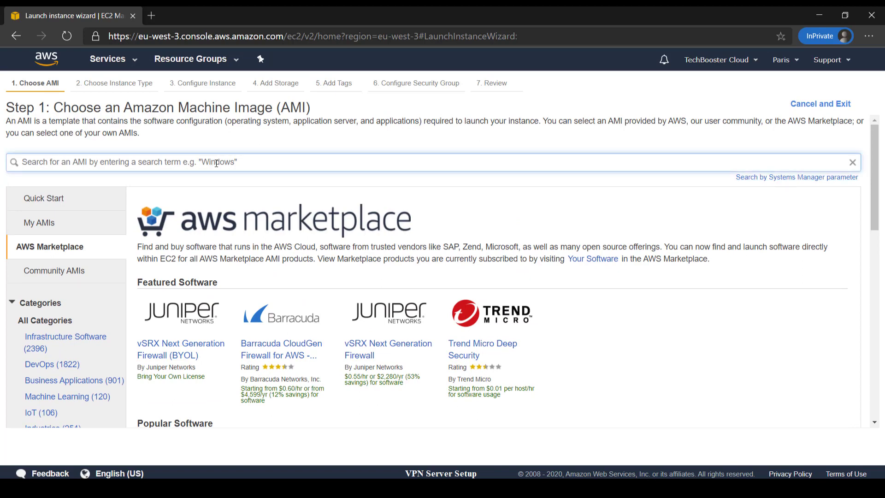
pyautogui.write('openvpn')
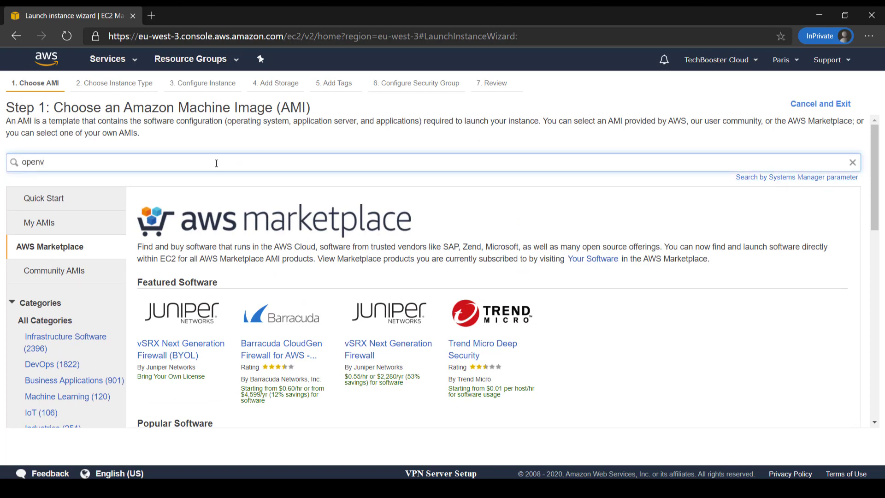
pyautogui.press('Return')
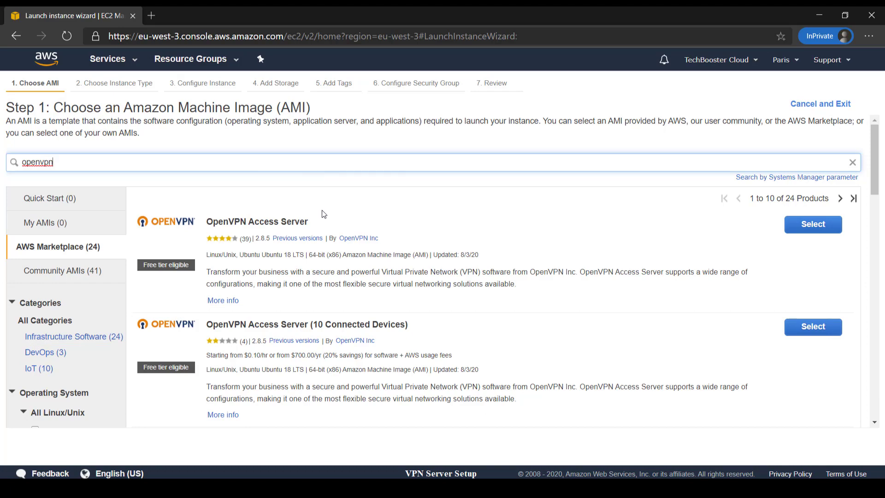
pyautogui.scroll(-5, 293, 223)
pyautogui.scroll(6, 295, 229)
pyautogui.scroll(-3, 290, 326)
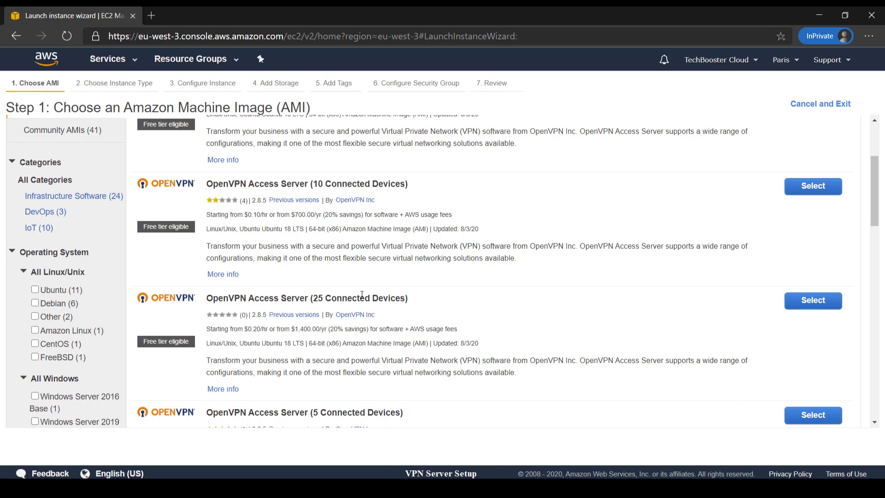
pyautogui.scroll(3, 359, 296)
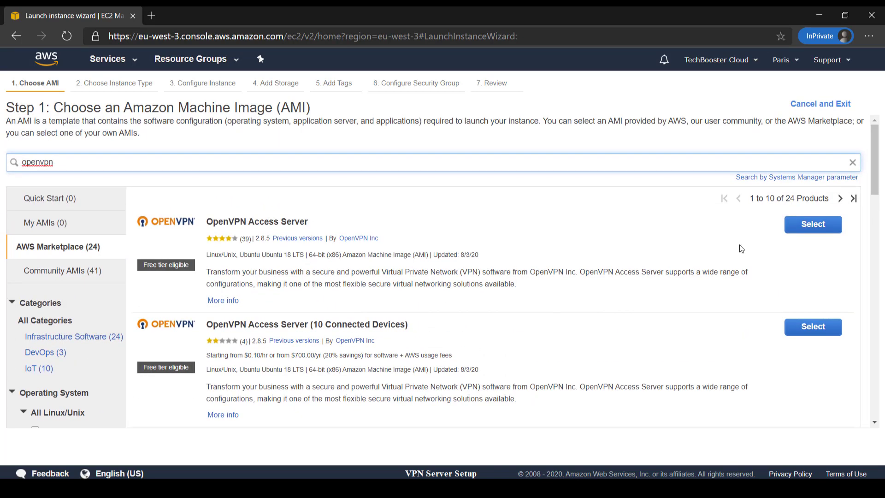
pyautogui.click(803, 227)
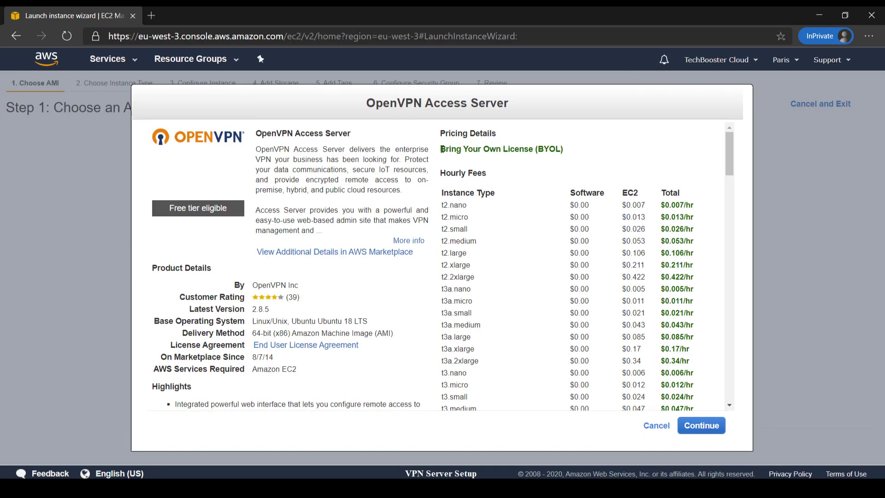
# Step: Read the full OpenVPN Access Server description, then continue to instance type selection
pyautogui.click(408, 240)
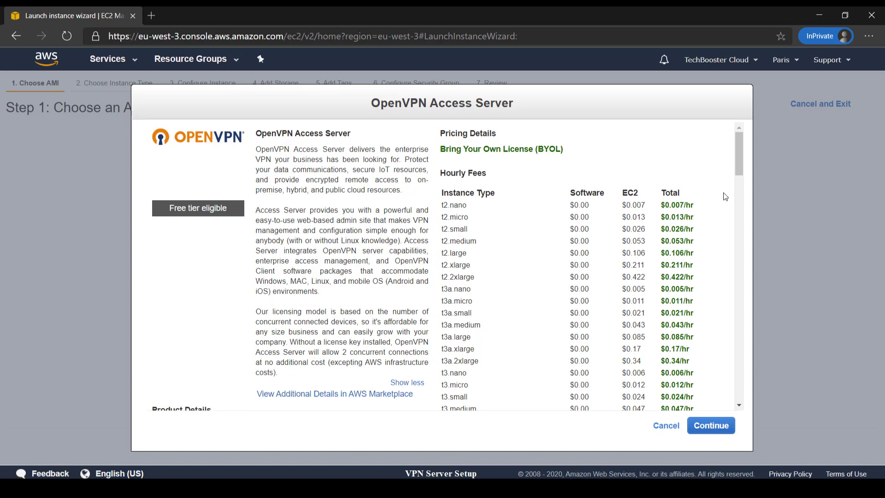
pyautogui.click(724, 426)
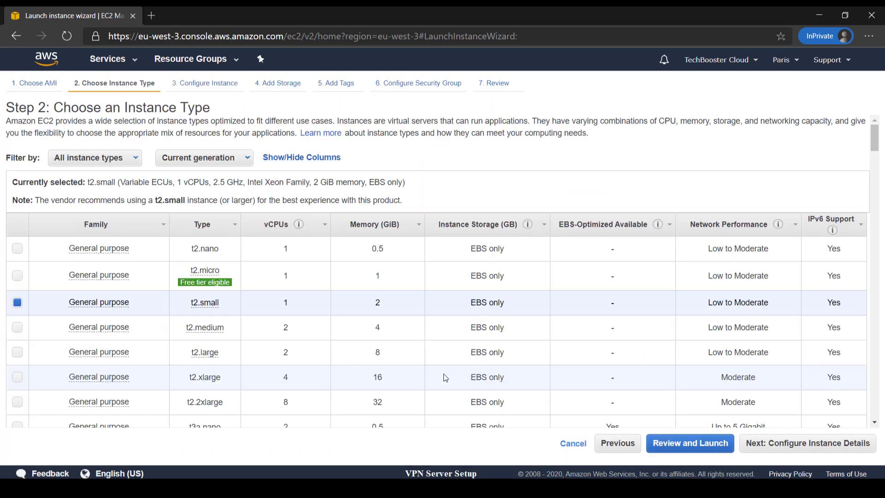
# Step: Choose the free-tier t2.micro instance type and go straight to review and launch
pyautogui.click(17, 276)
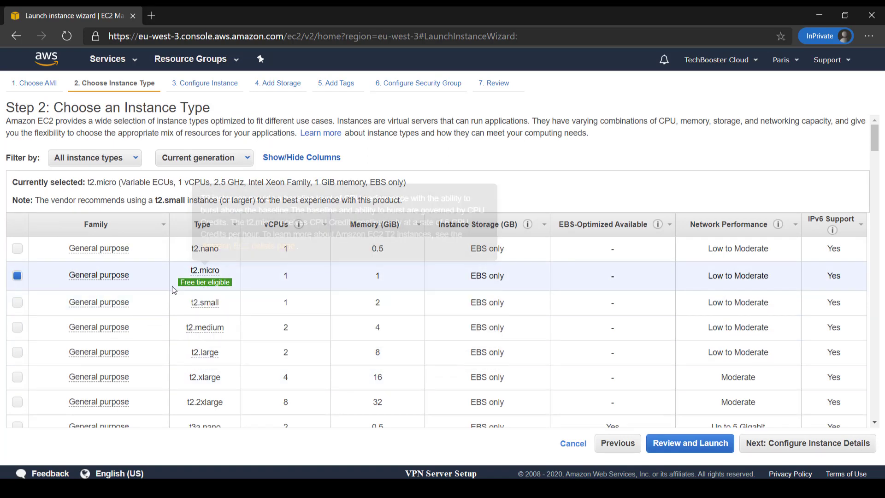
pyautogui.moveTo(186, 288)
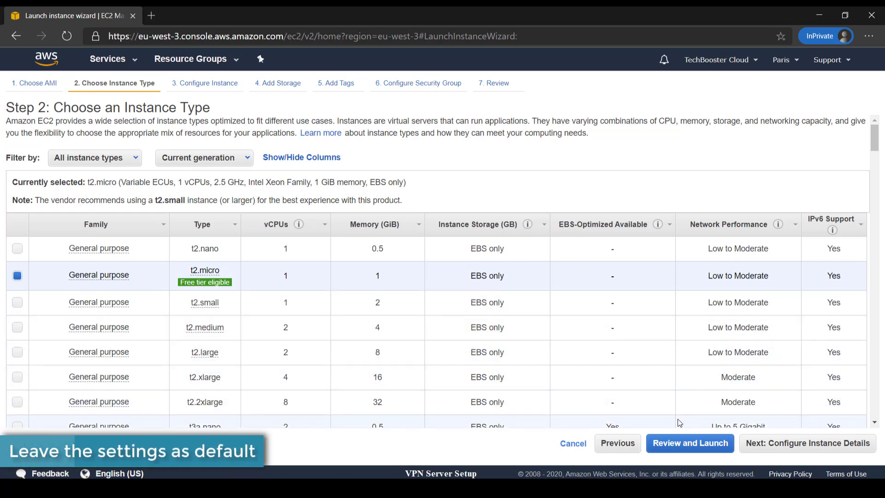
pyautogui.click(687, 442)
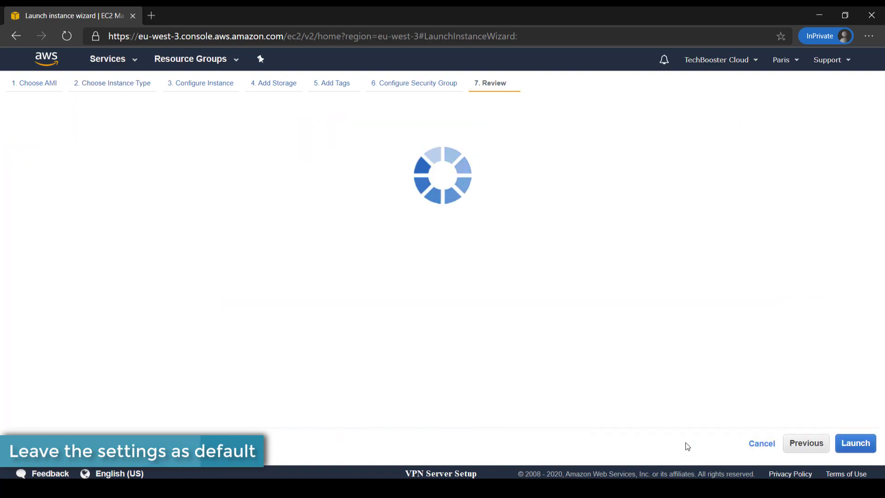
pyautogui.click(855, 443)
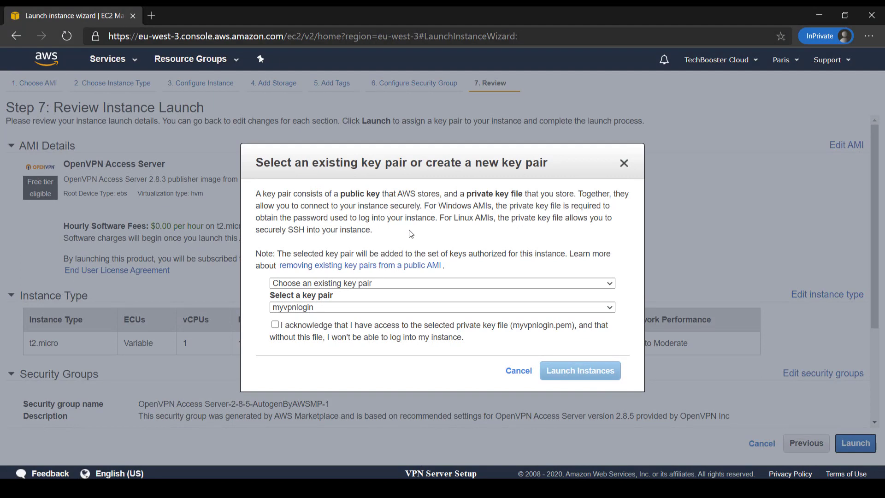
# Step: Create and download a new key pair named mynewvpnaccess, then launch the instance
pyautogui.click(369, 284)
pyautogui.click(340, 302)
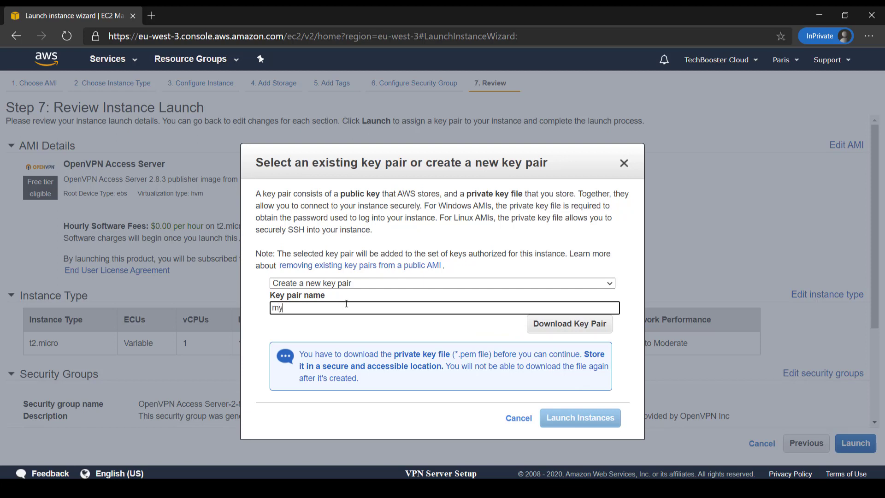
pyautogui.write('mynewvpnaccess')
pyautogui.click(558, 327)
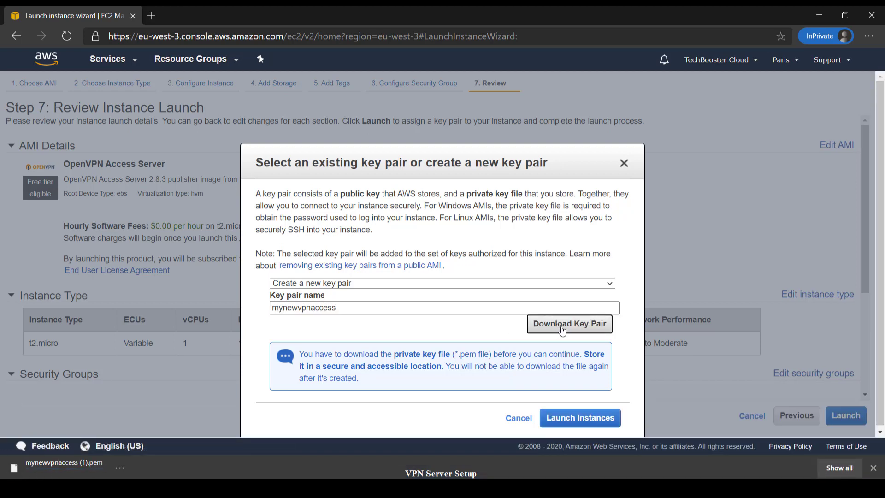
pyautogui.click(573, 417)
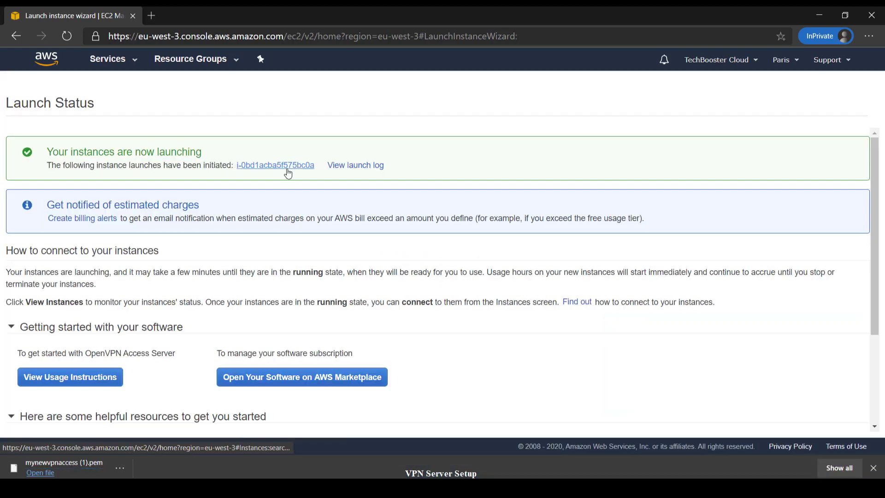
# Step: Open the new t2.micro instance from Launch Status and show its Connect instructions
pyautogui.click(287, 170)
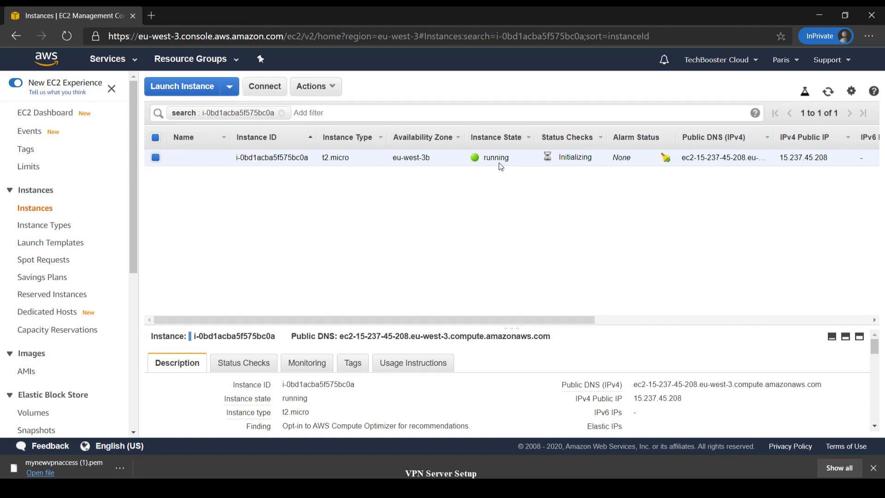
pyautogui.click(264, 86)
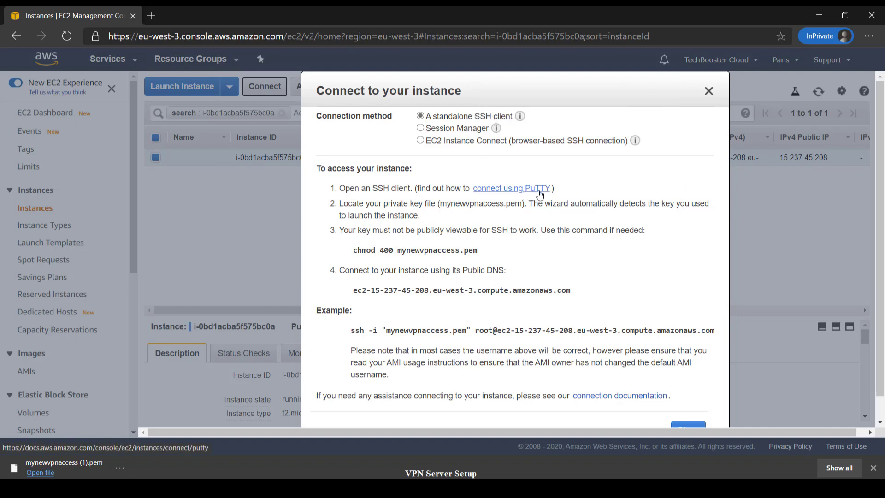
# Step: Compare Session Manager and EC2 Instance Connect, then copy the standalone SSH client example command
pyautogui.click(421, 128)
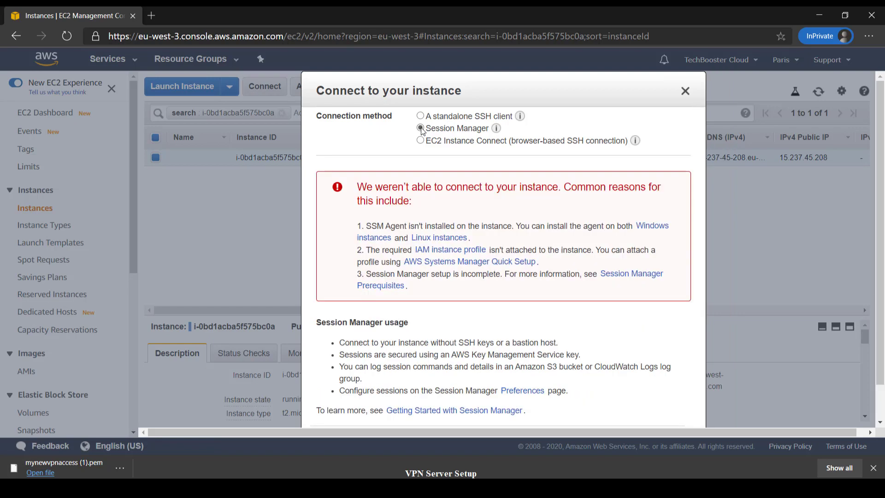
pyautogui.scroll(-1, 453, 188)
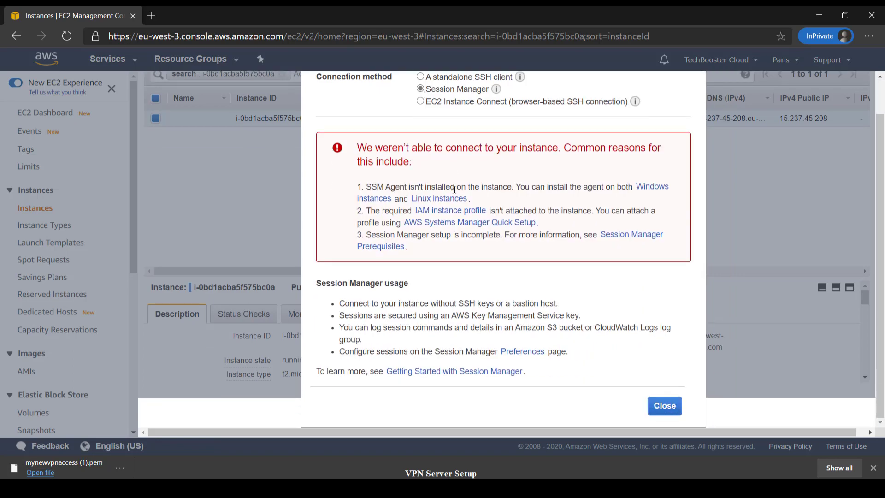
pyautogui.click(420, 101)
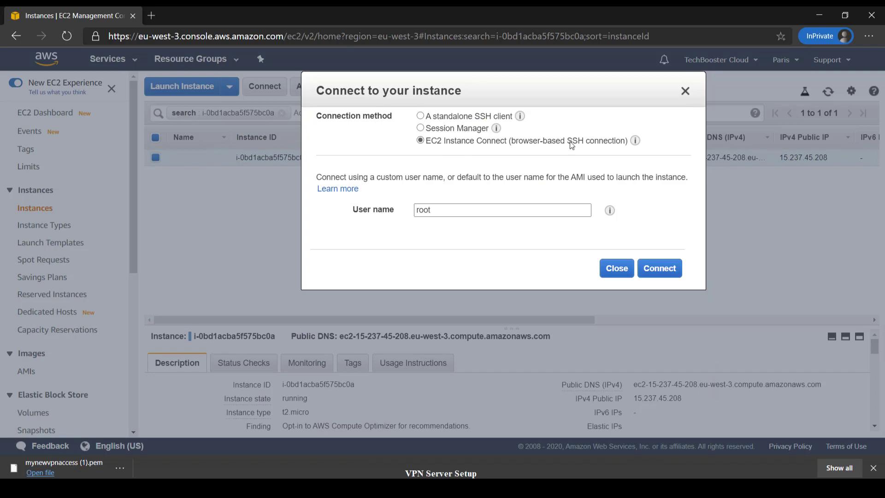
pyautogui.click(420, 116)
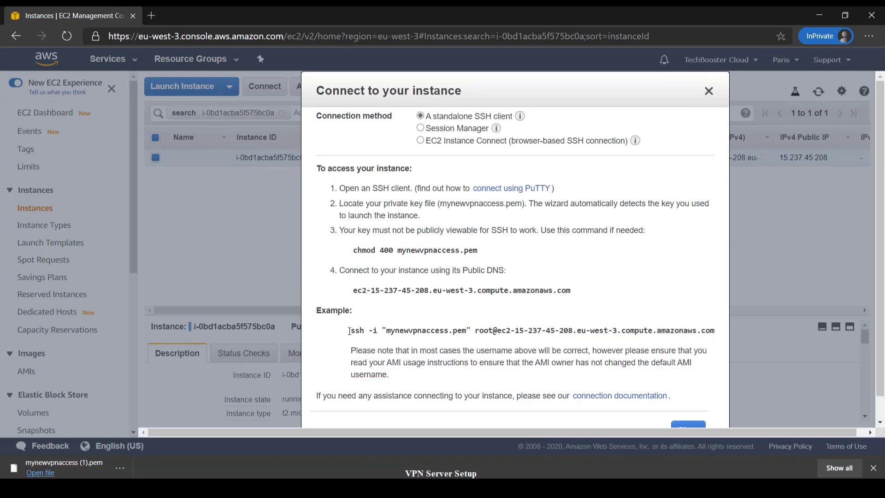
pyautogui.moveTo(352, 331); pyautogui.dragTo(714, 330)
pyautogui.hotkey('ctrl', 'c')
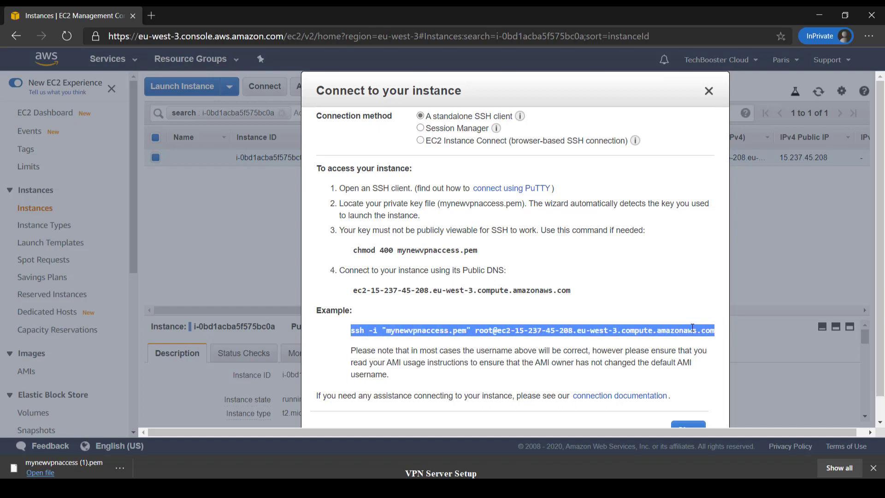
pyautogui.press('super')
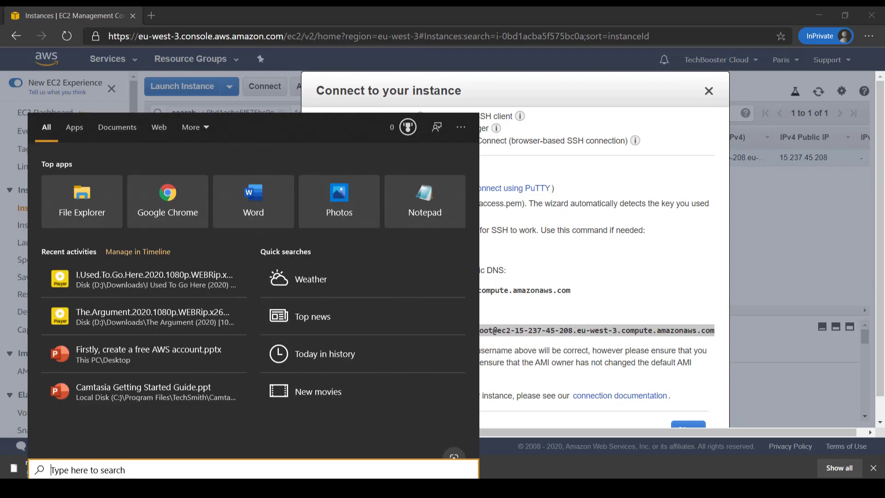
# Step: Launch Windows PowerShell and paste the copied ssh command at the prompt
pyautogui.write('powersh')
pyautogui.press('Return')
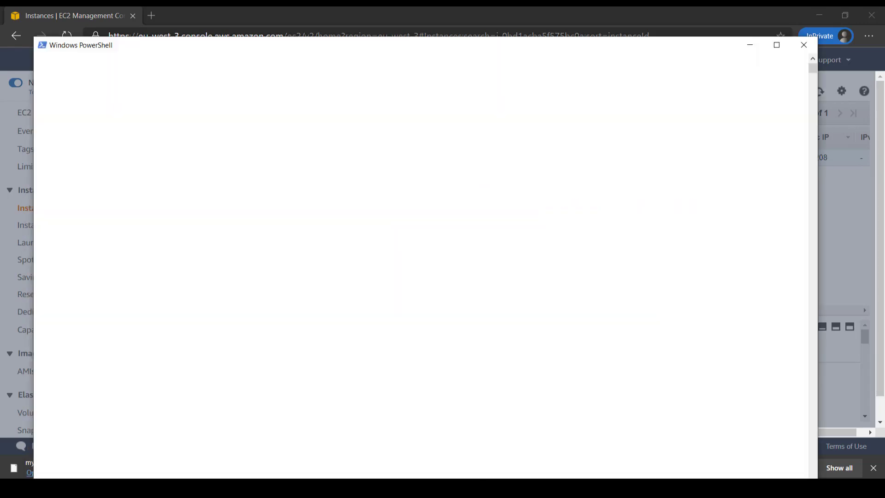
pyautogui.rightClick(260, 171)
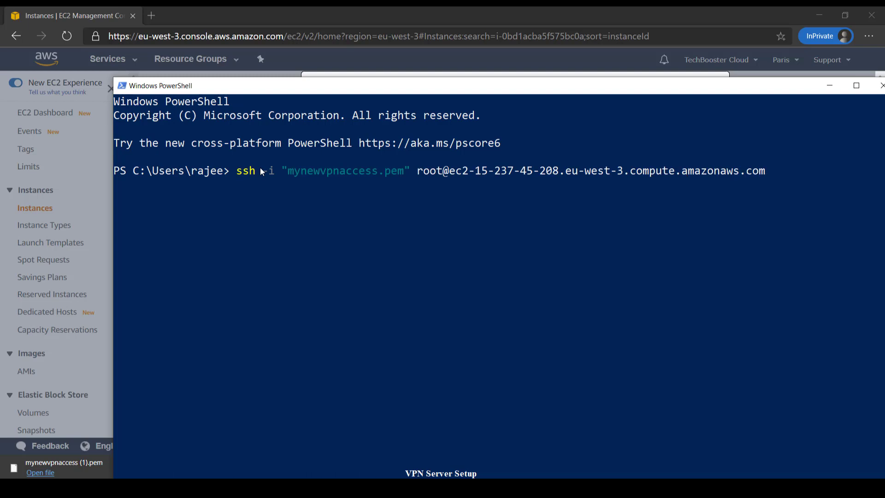
# Step: Strip the quotes, point the key at downloads\mynewvpnaccess.pem, and run the ssh connection
pyautogui.hotkey('ctrl', 'Left')
pyautogui.hotkey('ctrl', 'Left')
pyautogui.hotkey('ctrl', 'Left')
pyautogui.hotkey('ctrl', 'Left')
pyautogui.hotkey('ctrl', 'Left')
pyautogui.hotkey('ctrl', 'Left')
pyautogui.hotkey('ctrl', 'Left')
pyautogui.hotkey('ctrl', 'Left')
pyautogui.hotkey('ctrl', 'Left')
pyautogui.hotkey('ctrl', 'Left')
pyautogui.hotkey('ctrl', 'Left')
pyautogui.hotkey('ctrl', 'Left')
pyautogui.press('Left')
pyautogui.press('BackSpace')
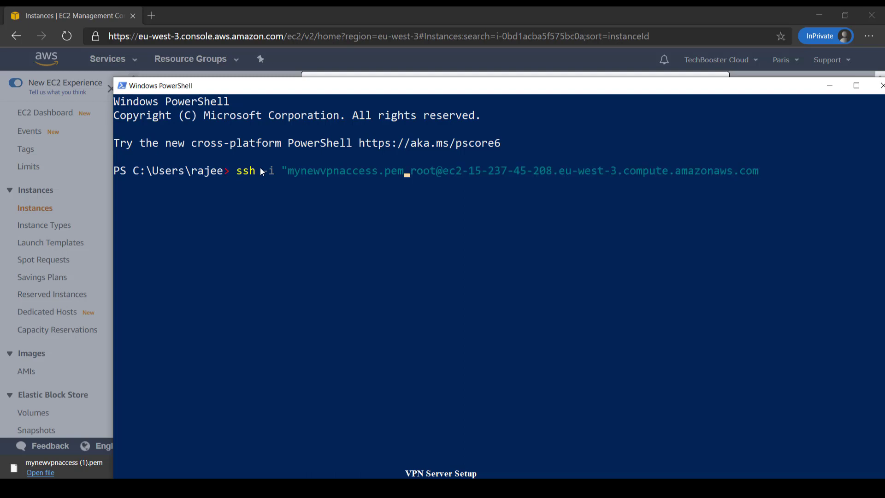
pyautogui.press('Left')
pyautogui.press('Left')
pyautogui.press('Left')
pyautogui.press('Left')
pyautogui.press('Left')
pyautogui.press('Left')
pyautogui.press('Left')
pyautogui.press('Left')
pyautogui.press('Left')
pyautogui.press('Left')
pyautogui.press('Left')
pyautogui.press('Left')
pyautogui.press('BackSpace')
pyautogui.write('downlo')
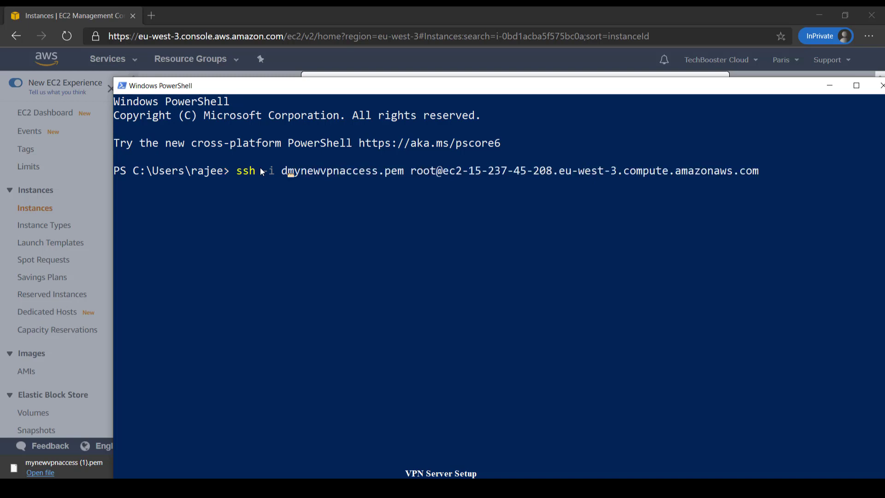
pyautogui.write('ads\\')
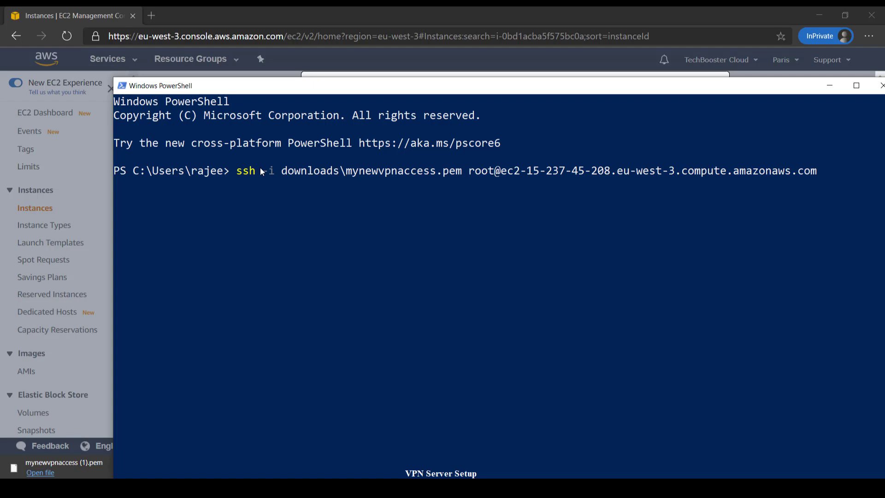
pyautogui.press('Return')
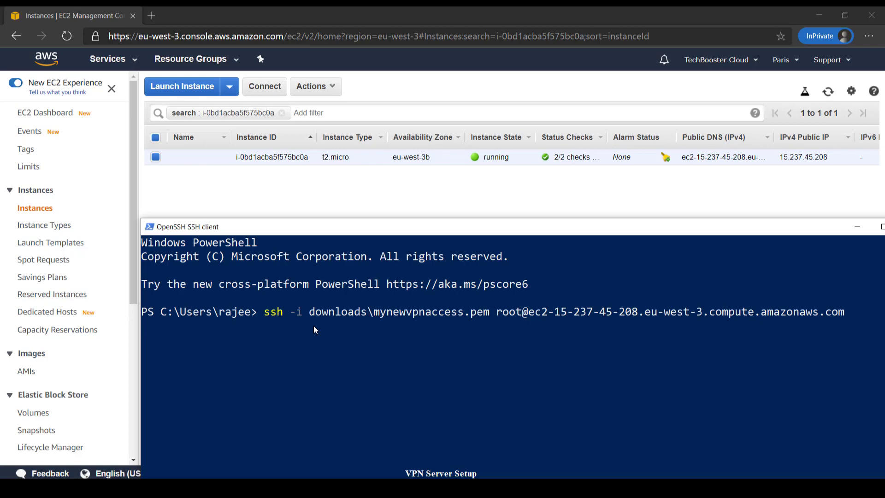
pyautogui.moveTo(374, 226); pyautogui.dragTo(312, 67)
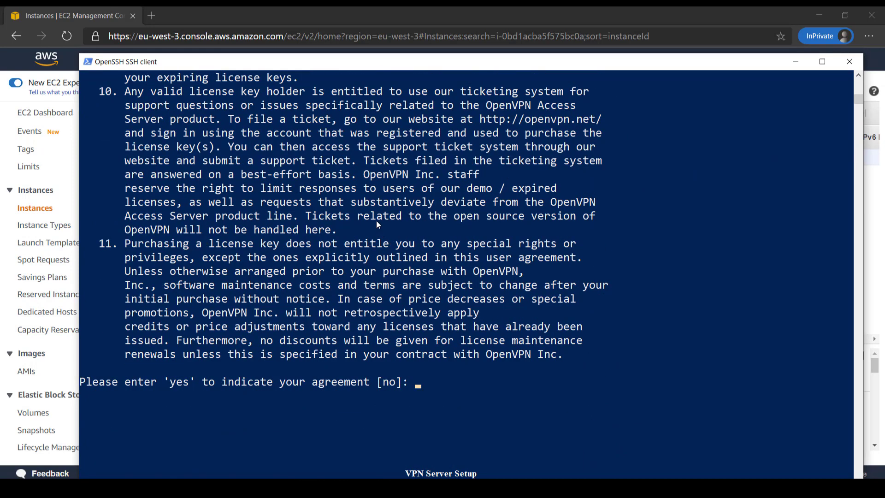
# Step: Answer 'yes' to the licence and accept all default setup answers, leaving the activation key blank
pyautogui.write('yes')
pyautogui.press('Return')
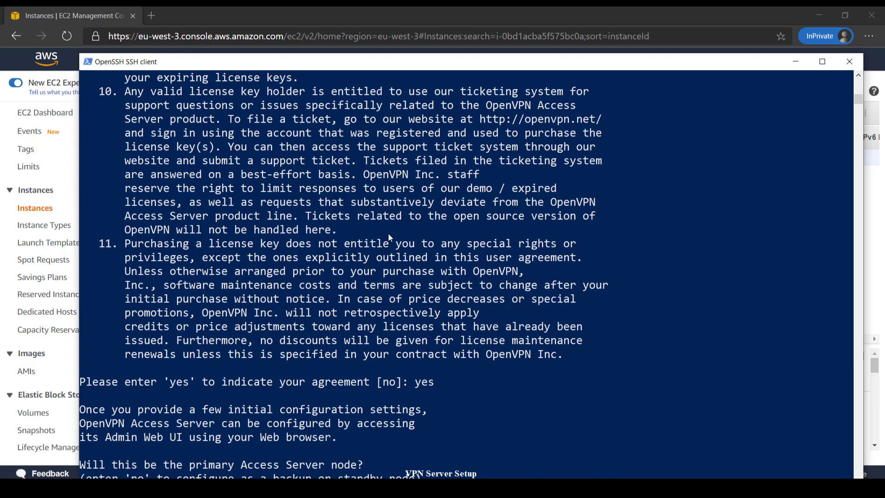
pyautogui.moveTo(409, 61); pyautogui.dragTo(405, 27)
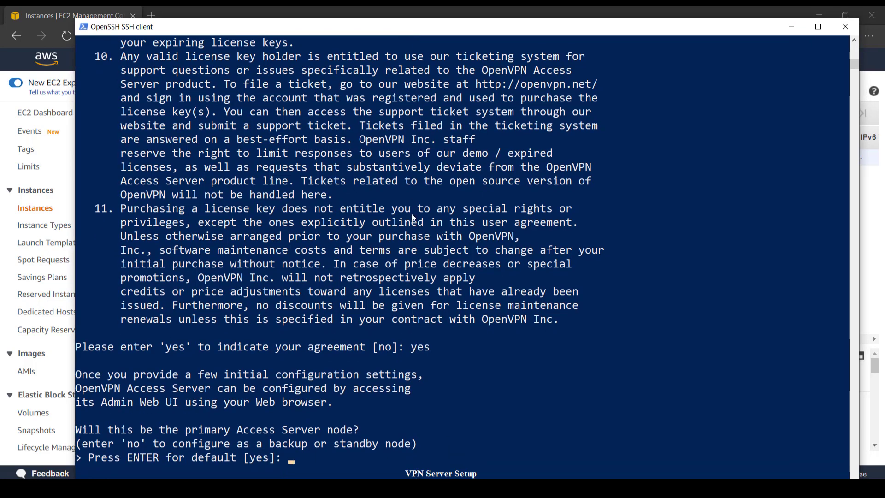
pyautogui.scroll(-3, 413, 218)
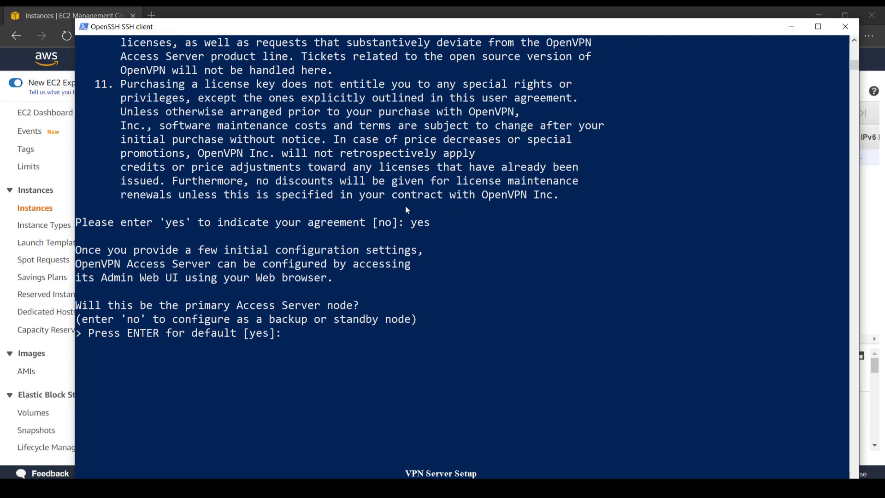
pyautogui.press('Return')
pyautogui.press('Return')
pyautogui.press('Return')
pyautogui.press('Return')
pyautogui.press('Return')
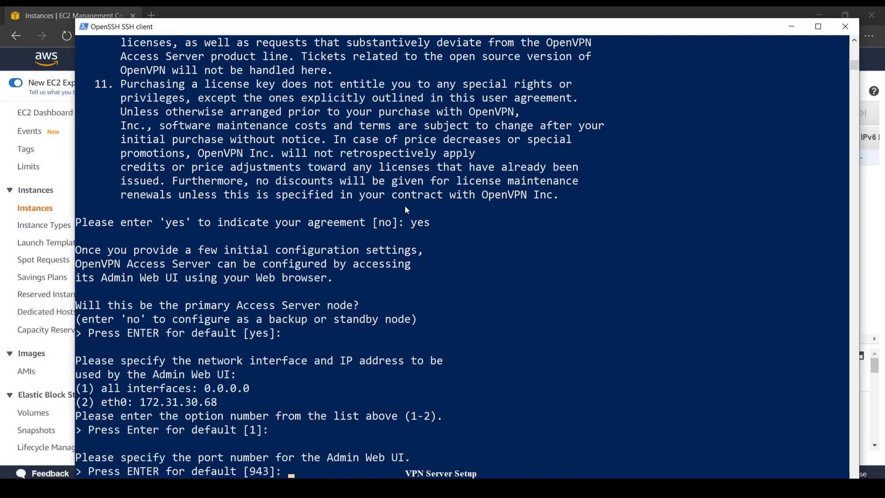
pyautogui.press('Return')
pyautogui.press('Return')
pyautogui.press('Return')
pyautogui.press('Return')
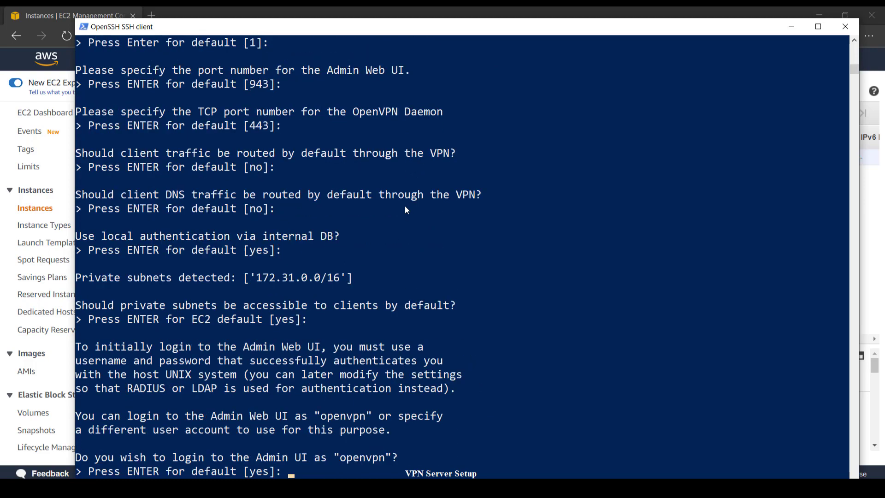
pyautogui.press('Return')
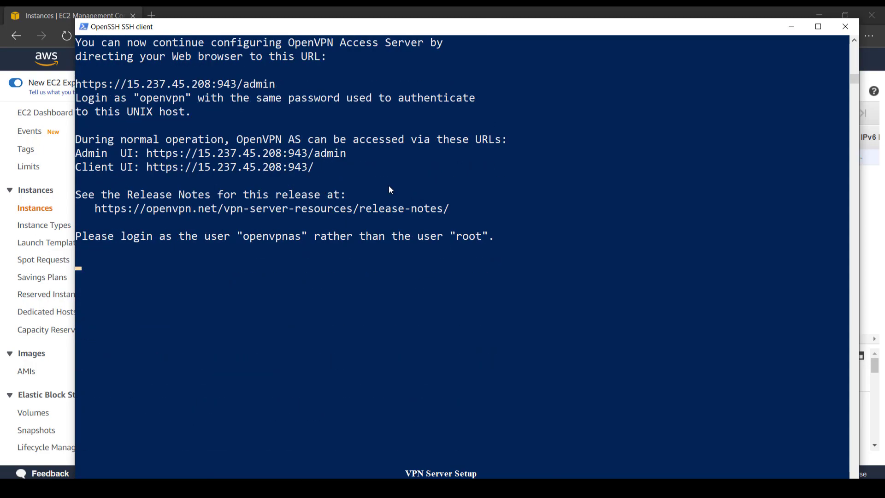
pyautogui.moveTo(309, 26); pyautogui.dragTo(323, 81)
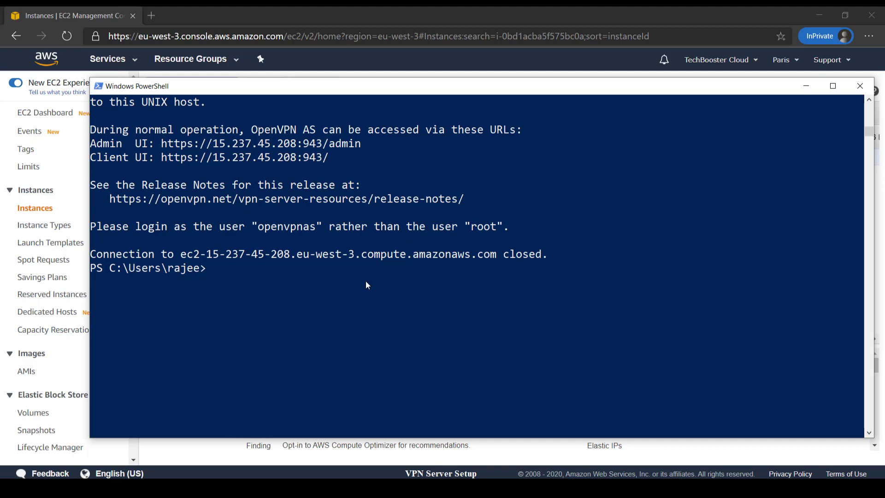
# Step: Reconnect to the instance over SSH as openvpnas instead of root
pyautogui.press('Up')
pyautogui.press('Left')
pyautogui.press('Left')
pyautogui.press('Left')
pyautogui.press('Left')
pyautogui.press('Left')
pyautogui.press('Left')
pyautogui.press('Left')
pyautogui.press('Left')
pyautogui.press('Left')
pyautogui.press('Left')
pyautogui.press('Left')
pyautogui.press('Left')
pyautogui.press('Left')
pyautogui.press('Left')
pyautogui.press('Left')
pyautogui.press('Left')
pyautogui.press('Left')
pyautogui.press('Left')
pyautogui.press('Left')
pyautogui.press('Left')
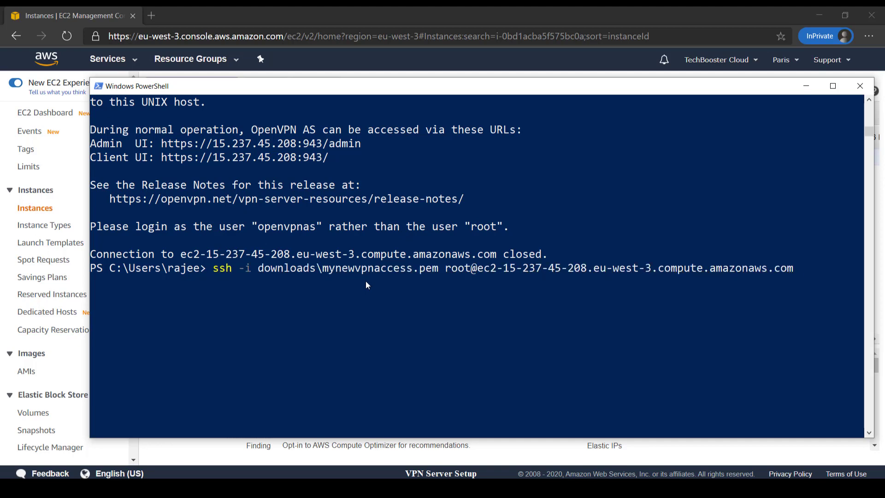
pyautogui.press('BackSpace')
pyautogui.press('BackSpace')
pyautogui.press('BackSpace')
pyautogui.press('BackSpace')
pyautogui.write('openvpnas')
pyautogui.press('Return')
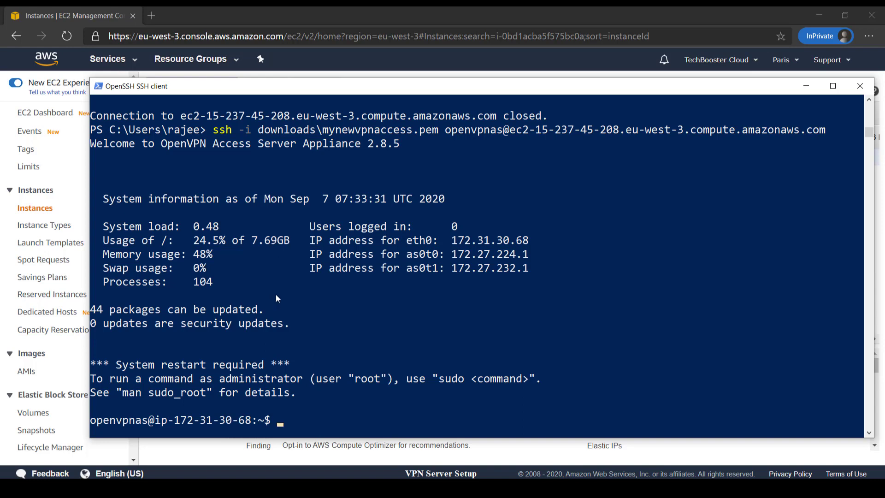
# Step: Run sudo passwd openvpn and set and confirm a new admin password
pyautogui.scroll(-1, 277, 296)
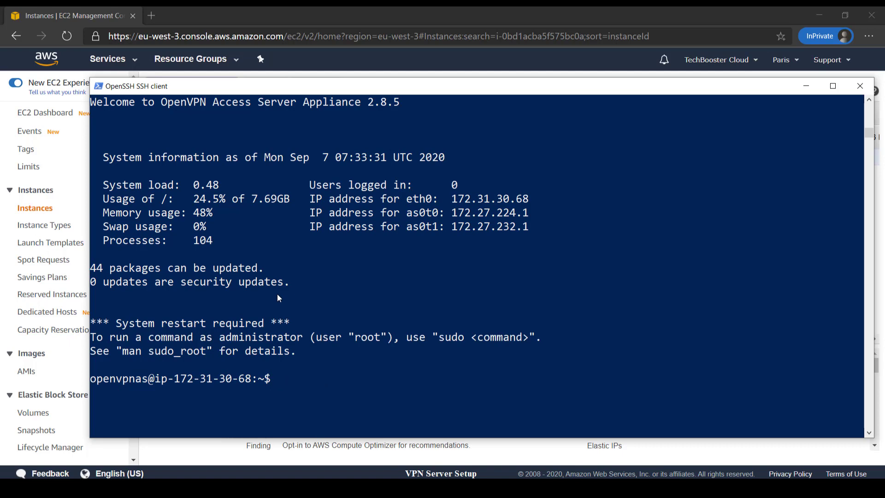
pyautogui.write('sudo passwd openvpn')
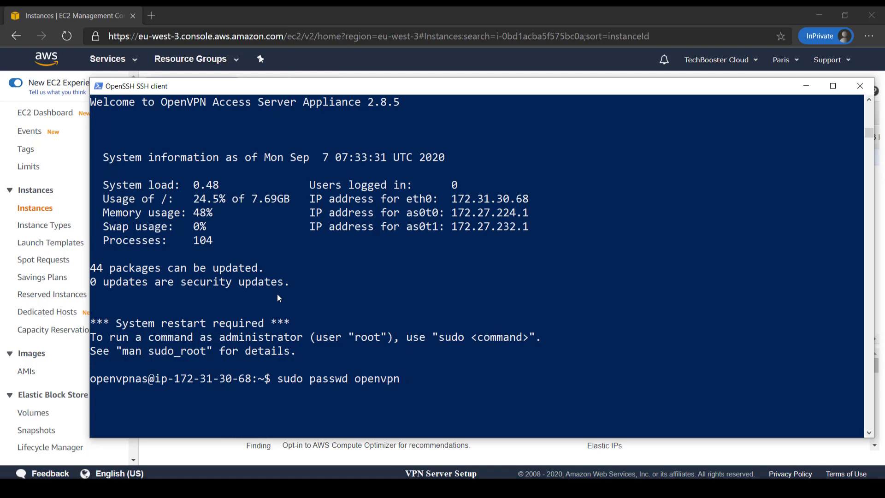
pyautogui.press('Return')
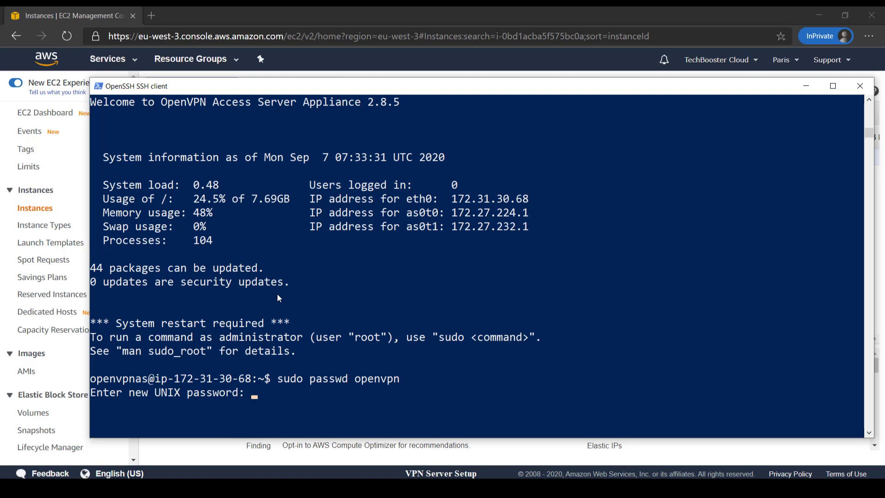
pyautogui.press('Return')
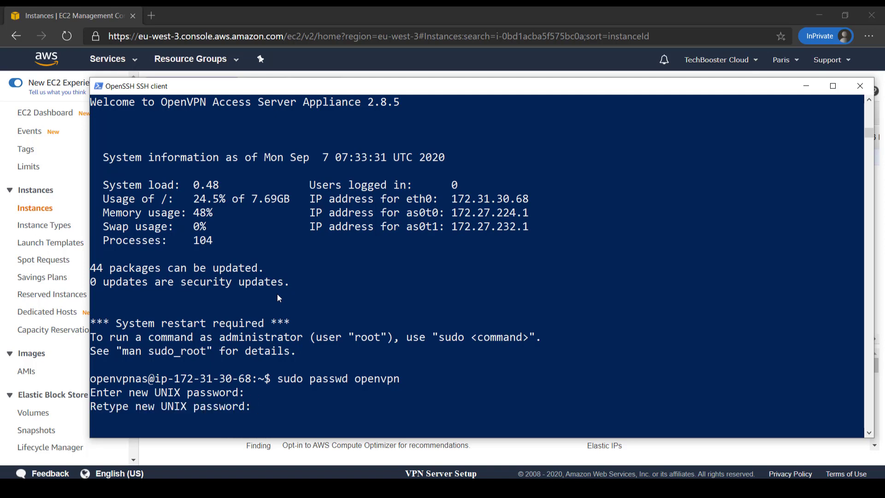
pyautogui.press('Return')
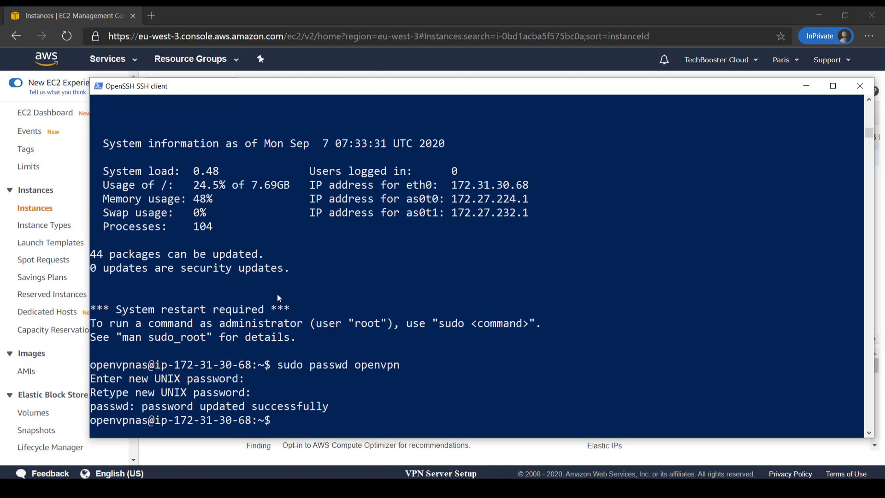
pyautogui.scroll(4, 344, 190)
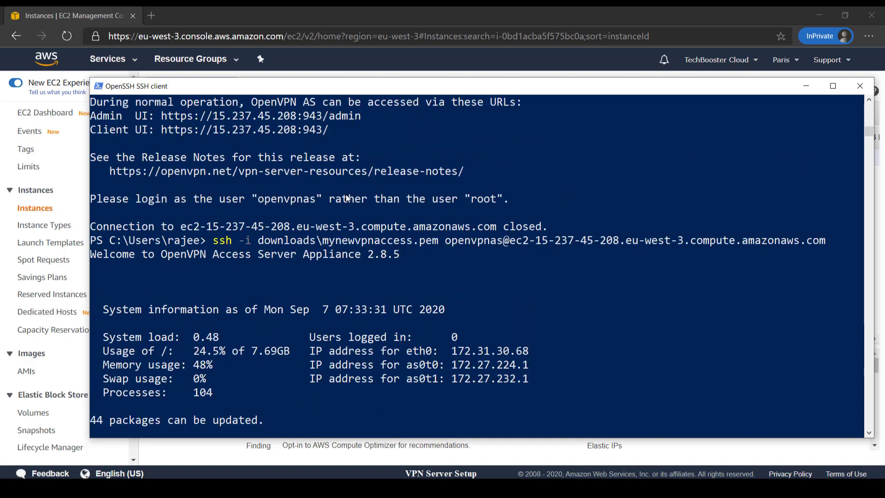
pyautogui.scroll(1, 346, 194)
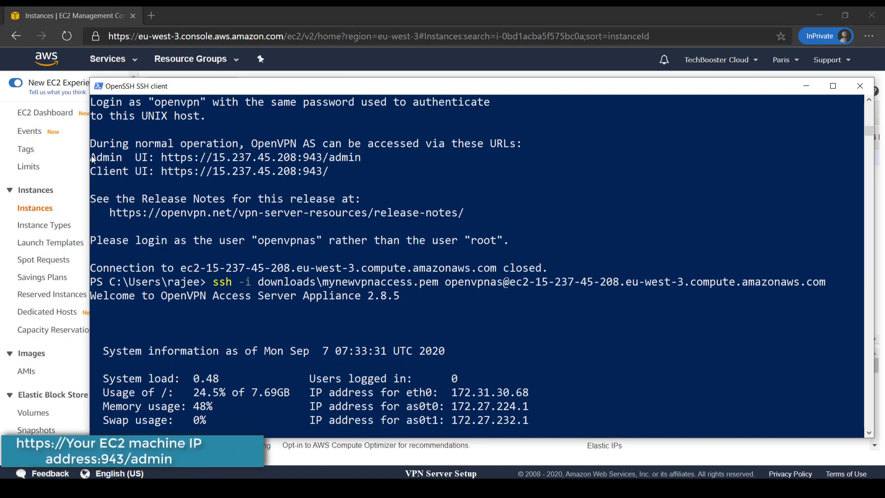
pyautogui.moveTo(91, 159); pyautogui.dragTo(360, 159)
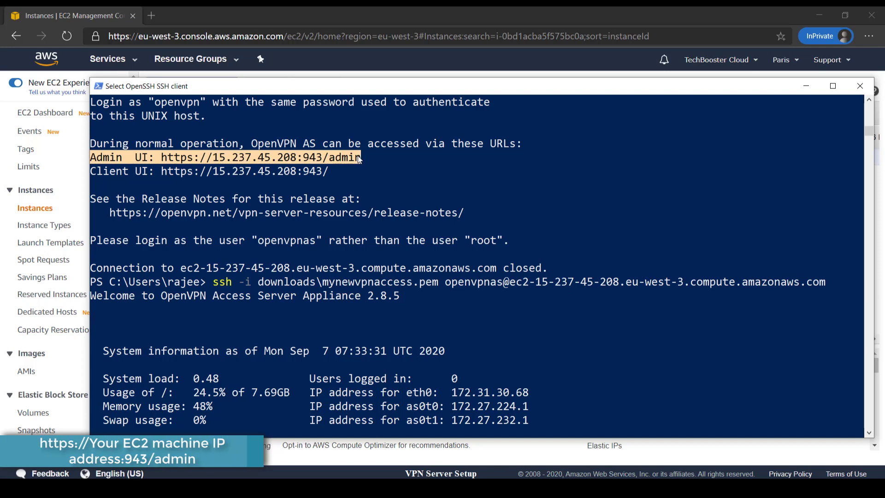
pyautogui.moveTo(97, 174); pyautogui.dragTo(326, 175)
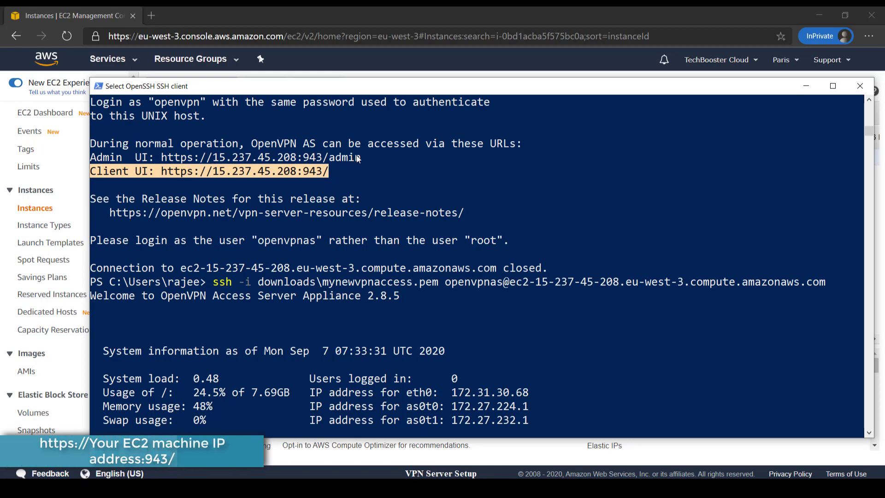
pyautogui.moveTo(361, 158); pyautogui.dragTo(169, 163)
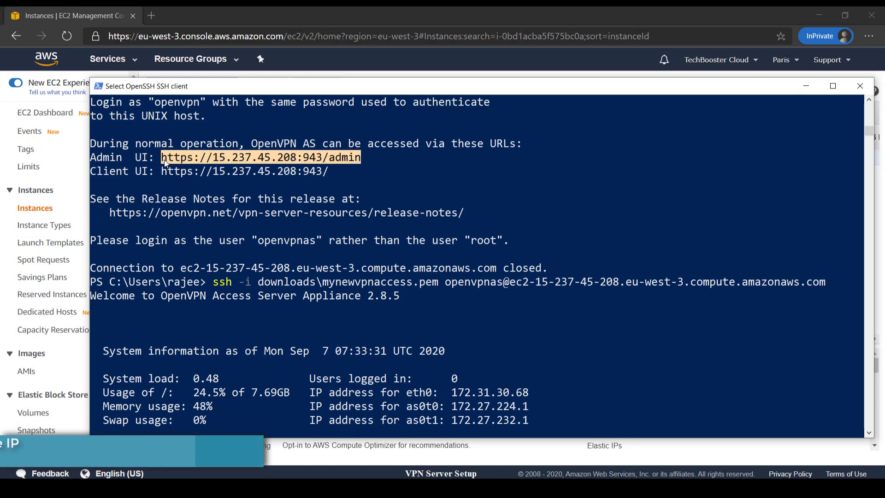
pyautogui.rightClick(168, 162)
# Step: Load the Admin UI URL in a new private tab, bypassing the certificate warning
pyautogui.click(151, 15)
pyautogui.write('https://15.237.45.208:943/admin')
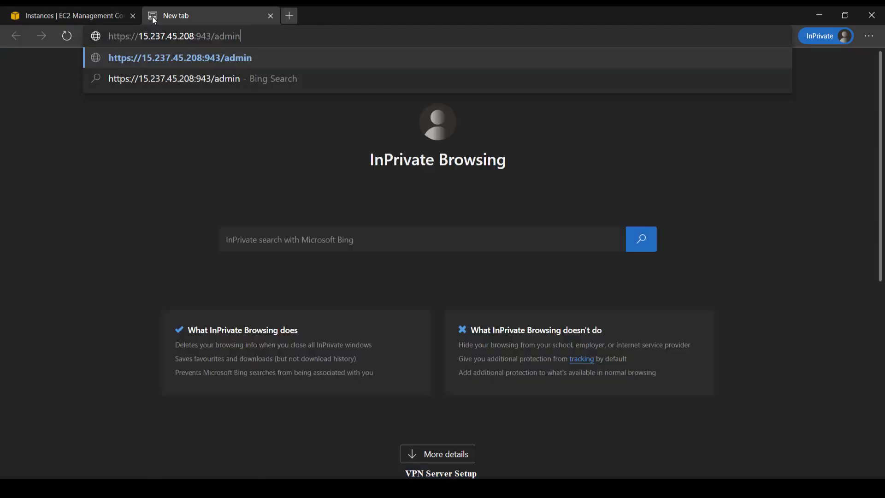
pyautogui.press('Return')
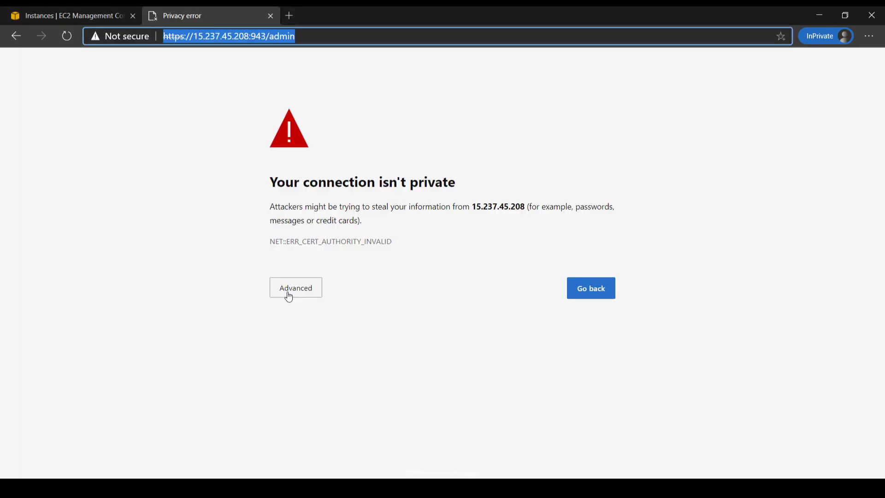
pyautogui.click(289, 295)
pyautogui.click(307, 377)
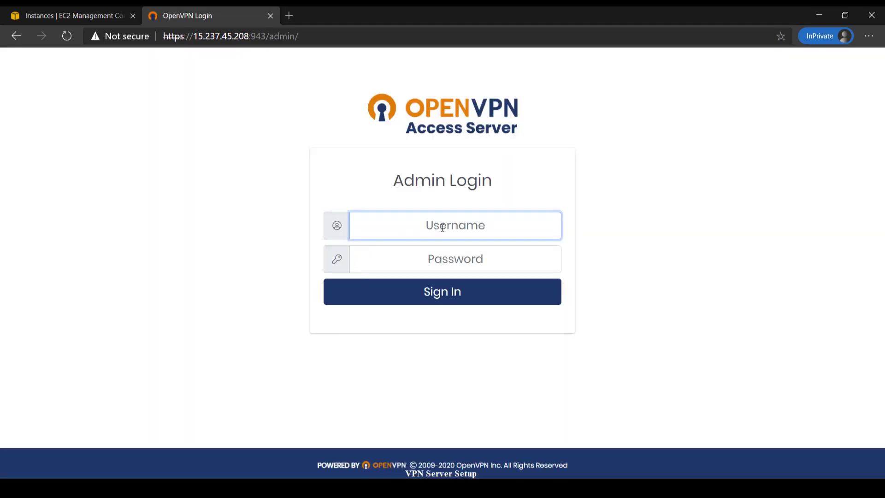
# Step: Sign in as openvpn with the admin password and agree to the licence
pyautogui.write('openvpn')
pyautogui.press('Tab')
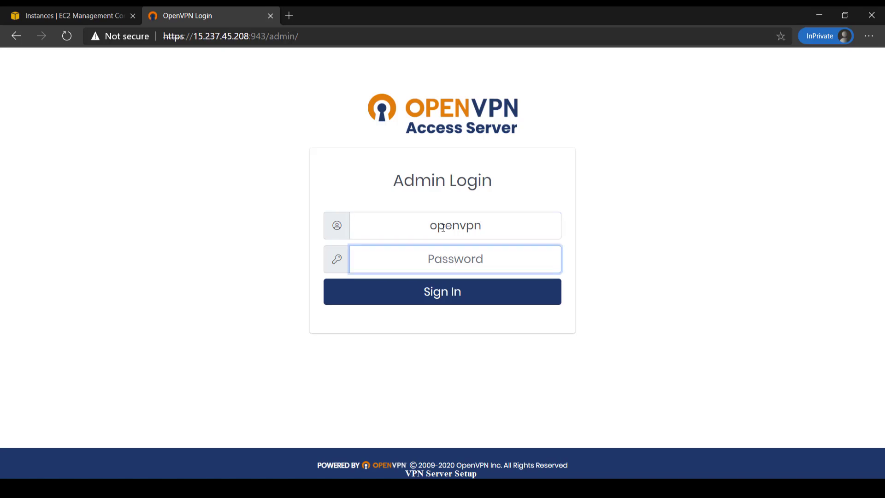
pyautogui.write('•••••••')
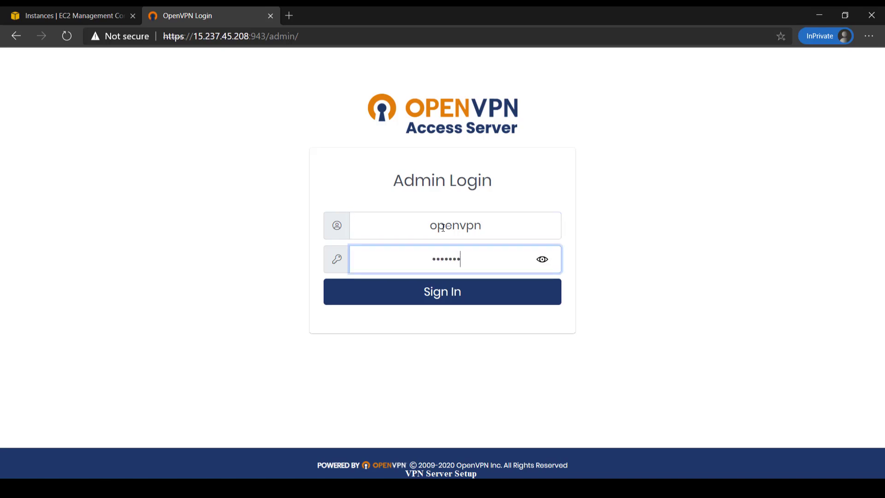
pyautogui.write('•••')
pyautogui.press('Return')
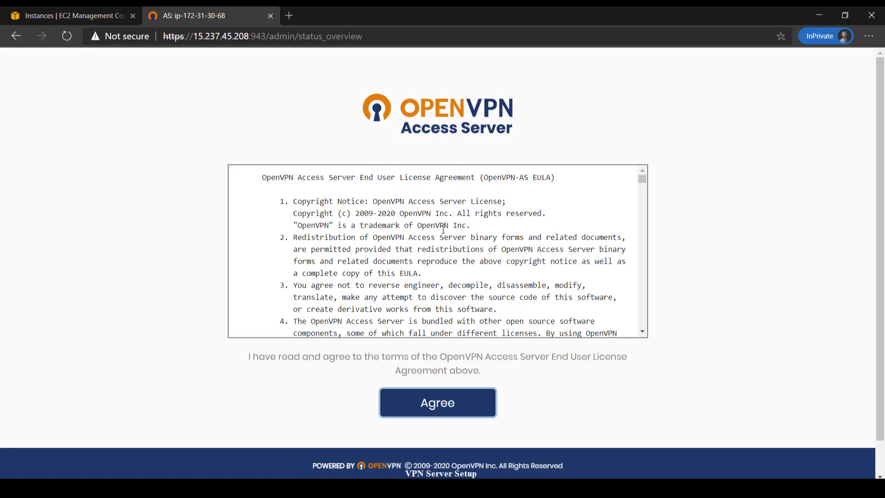
pyautogui.scroll(-1, 470, 383)
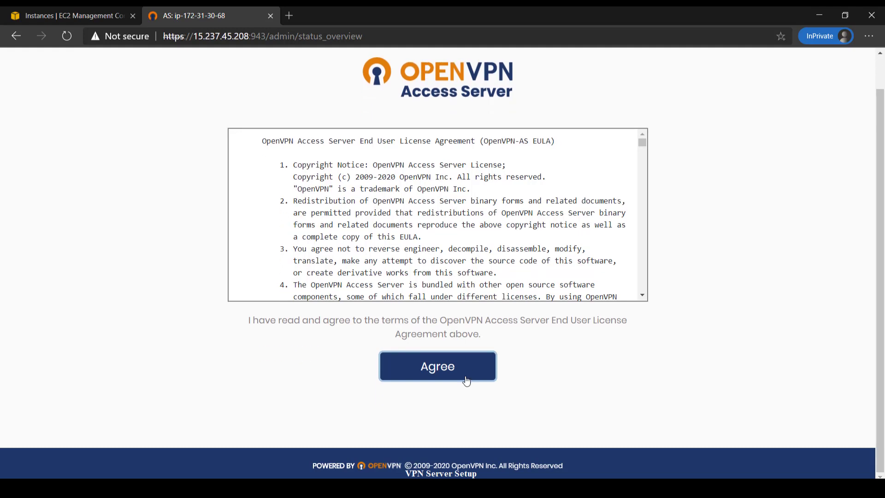
pyautogui.click(440, 374)
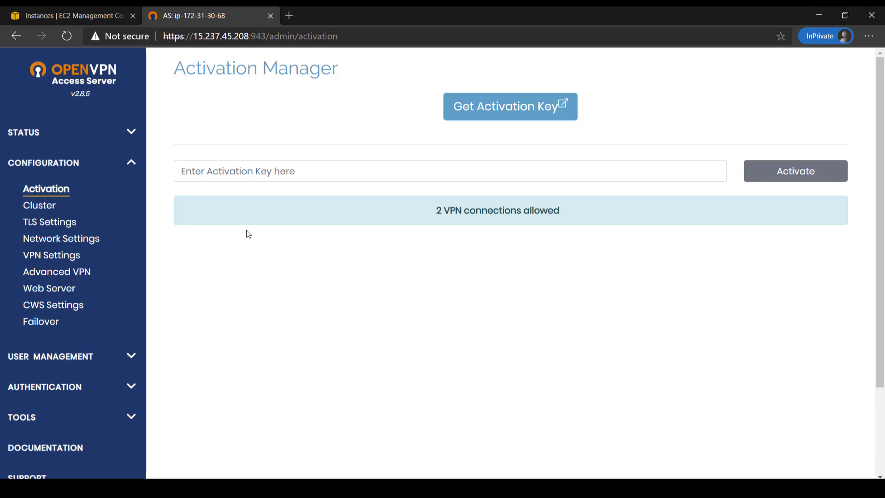
pyautogui.click(47, 272)
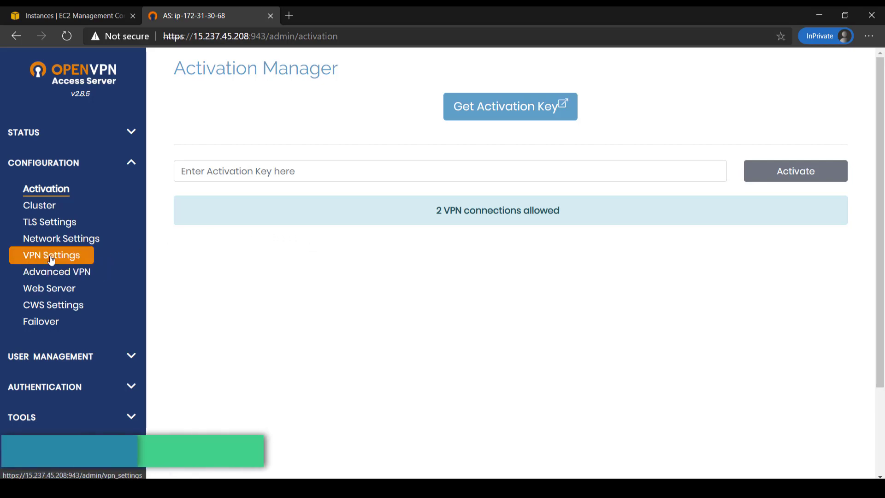
# Step: Set 'route client Internet traffic' to Yes in VPN Settings, save, and update the running server
pyautogui.click(51, 259)
pyautogui.scroll(-4, 185, 258)
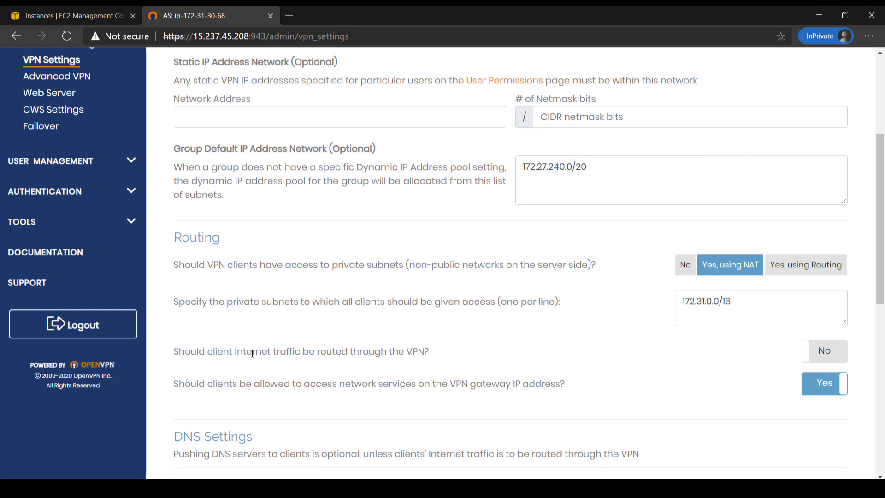
pyautogui.click(816, 358)
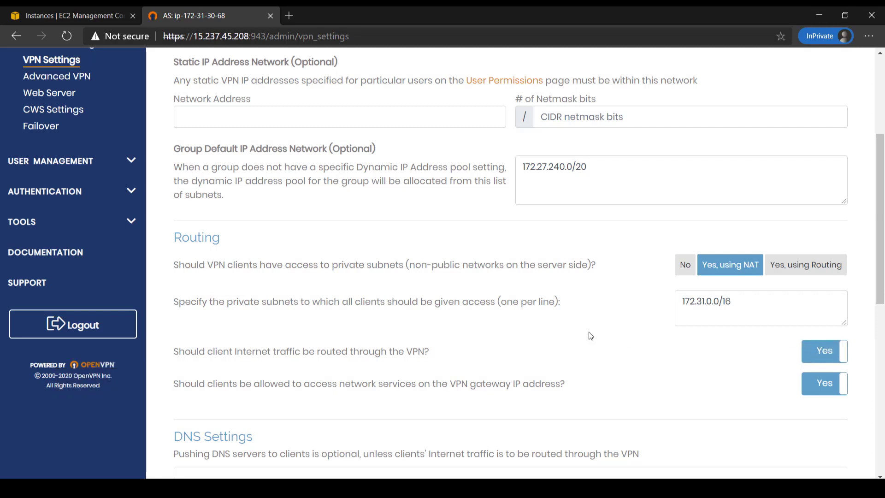
pyautogui.scroll(-5, 581, 325)
pyautogui.scroll(-4, 441, 393)
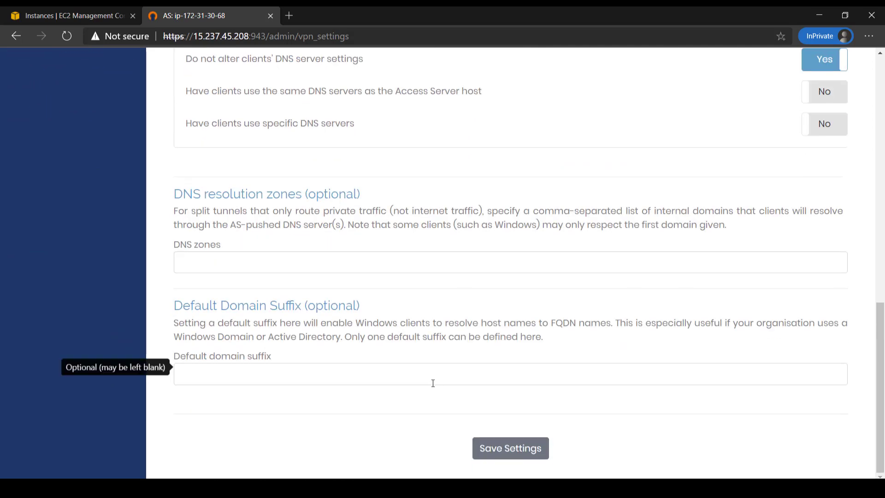
pyautogui.click(486, 450)
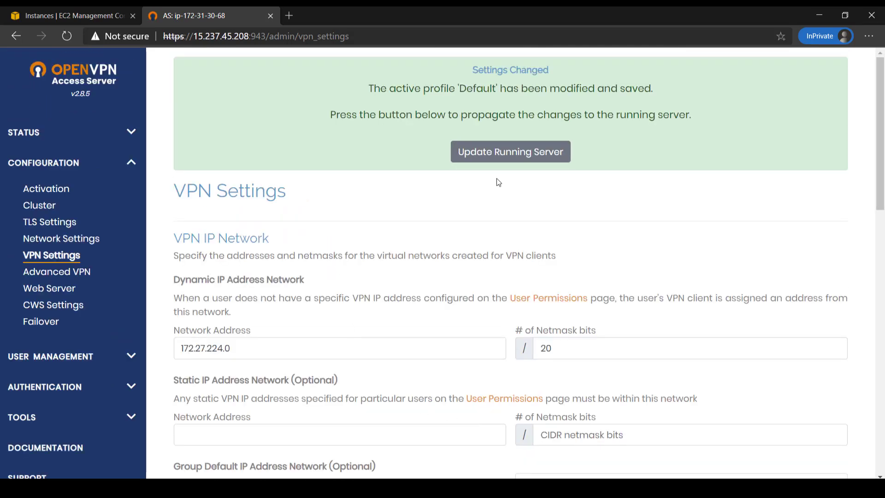
pyautogui.click(510, 153)
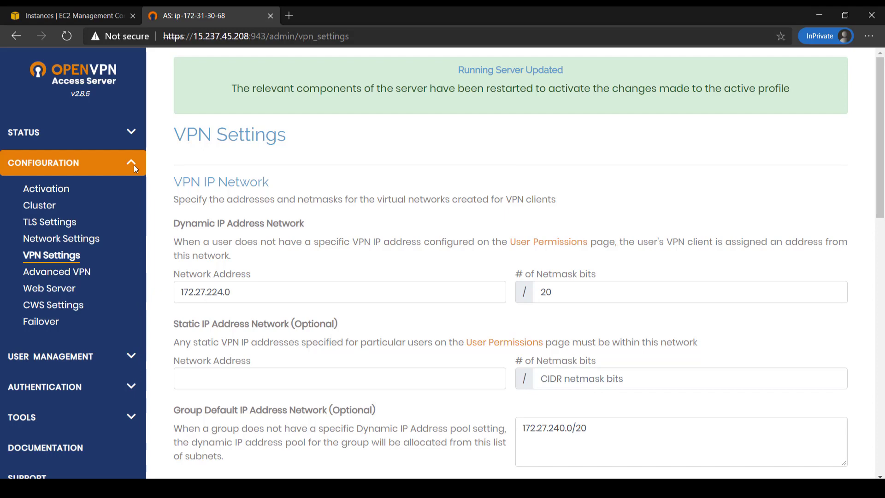
pyautogui.scroll(-3, 127, 164)
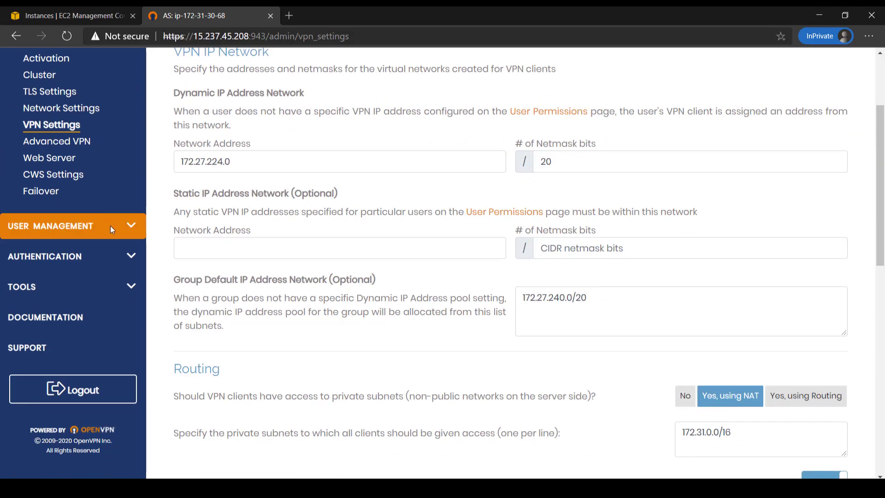
pyautogui.click(132, 220)
pyautogui.scroll(-4, 131, 221)
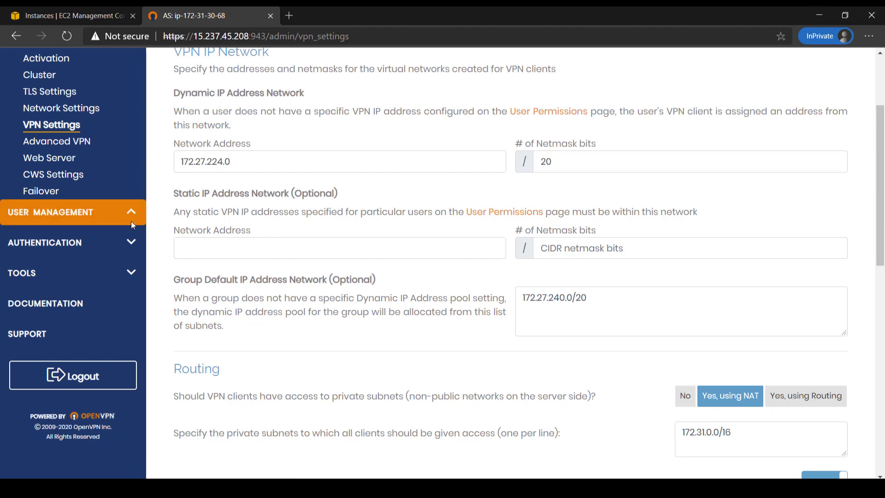
pyautogui.scroll(3, 118, 196)
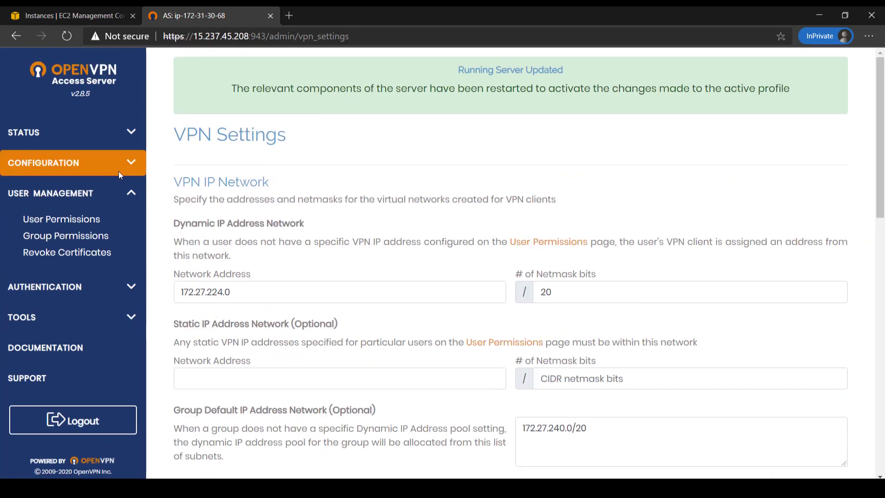
# Step: In User Permissions, add user 'buddy' with a local password and Allow Auto-login ticked
pyautogui.click(68, 219)
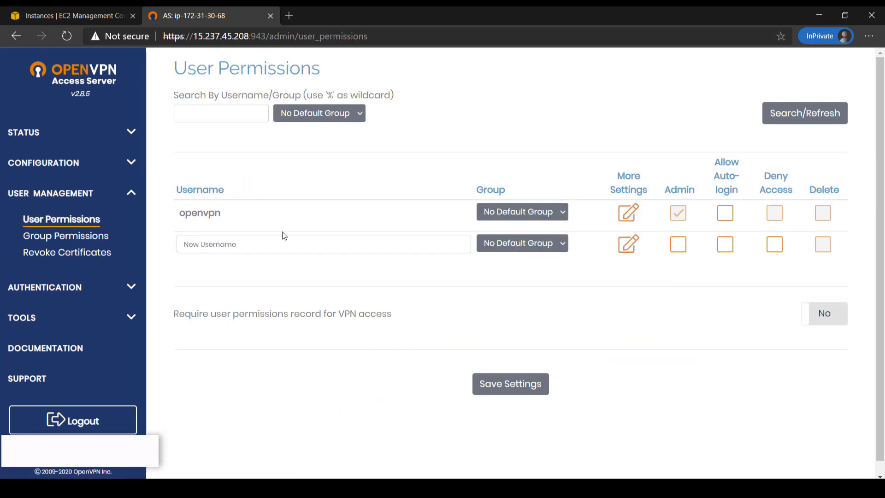
pyautogui.click(251, 248)
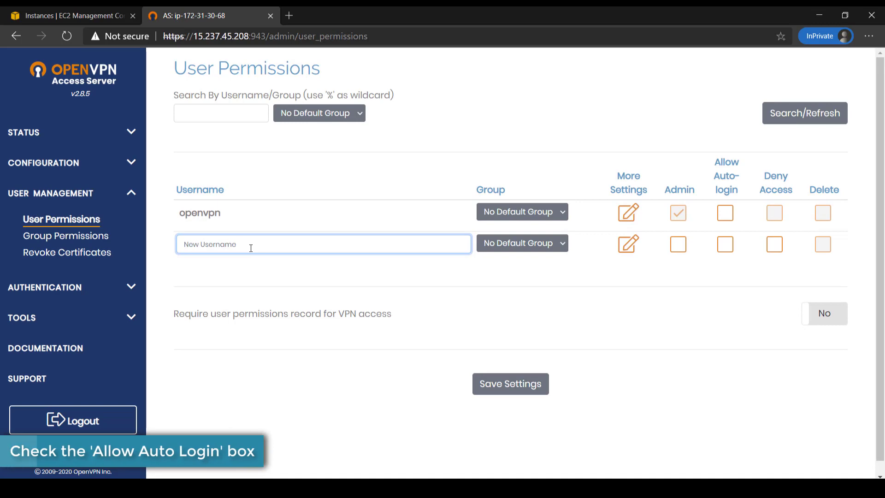
pyautogui.write('buddy')
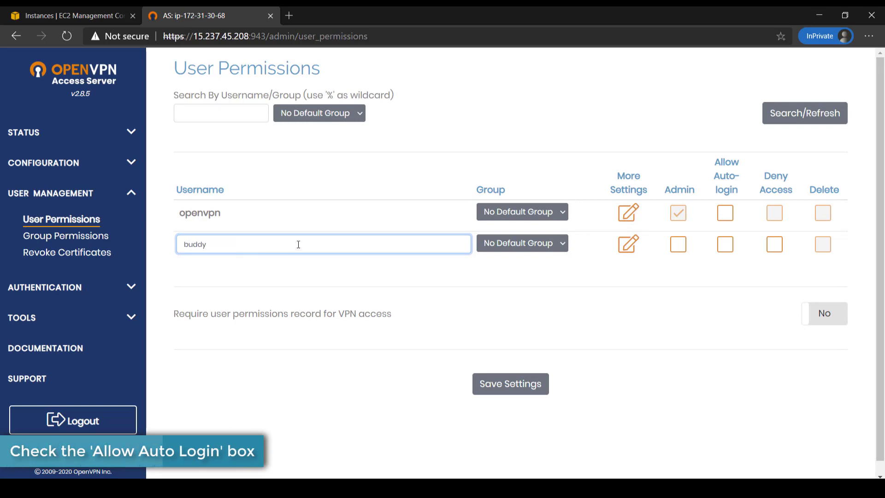
pyautogui.click(624, 249)
pyautogui.click(570, 316)
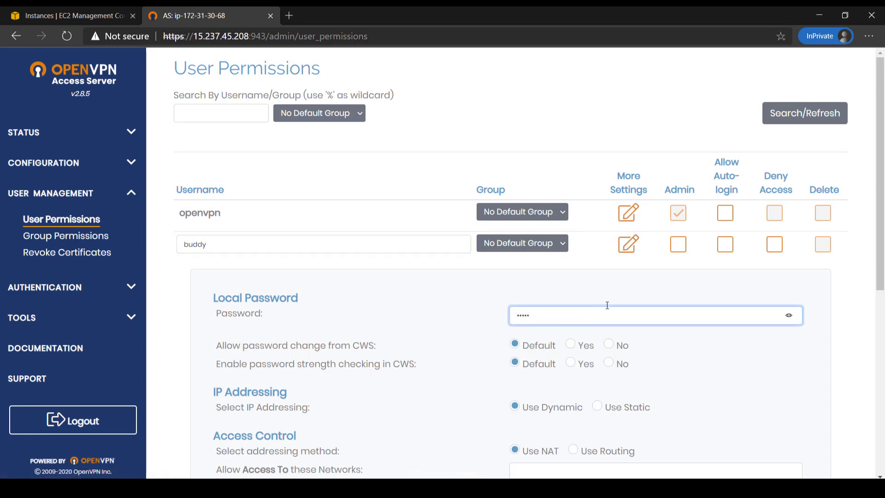
pyautogui.click(727, 246)
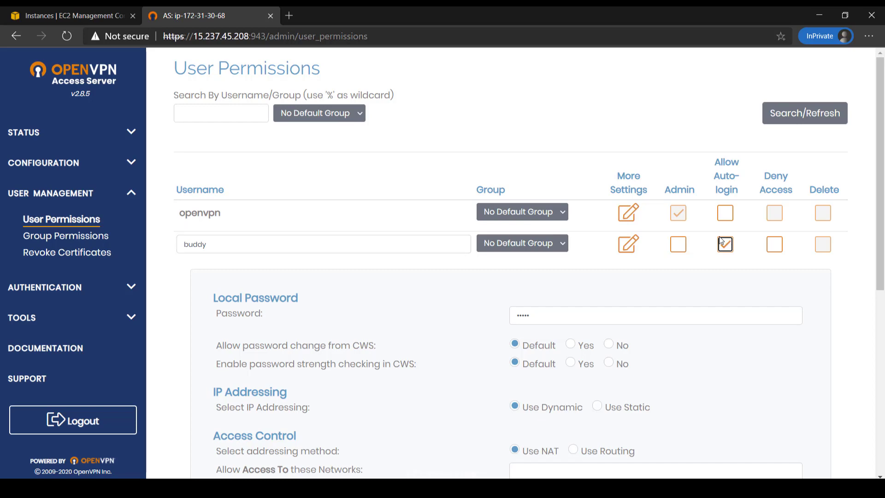
# Step: Save the new user, update the running server, and log out of the Admin UI
pyautogui.scroll(-7, 655, 288)
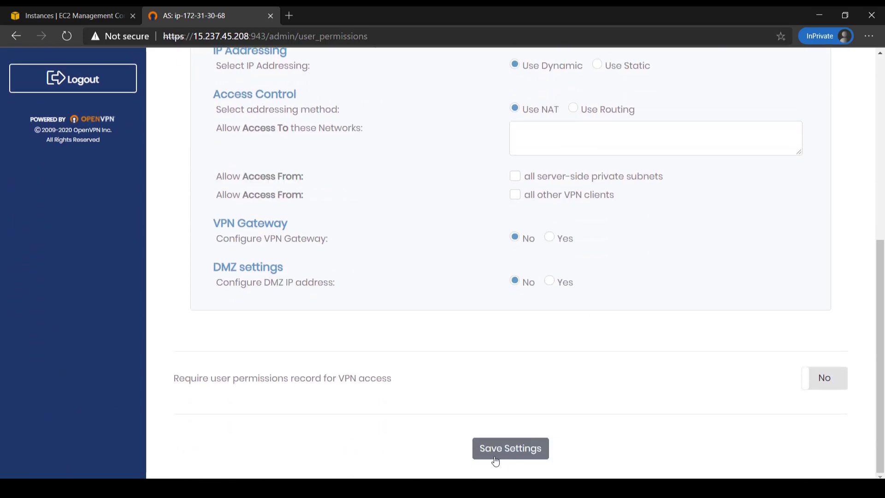
pyautogui.click(496, 460)
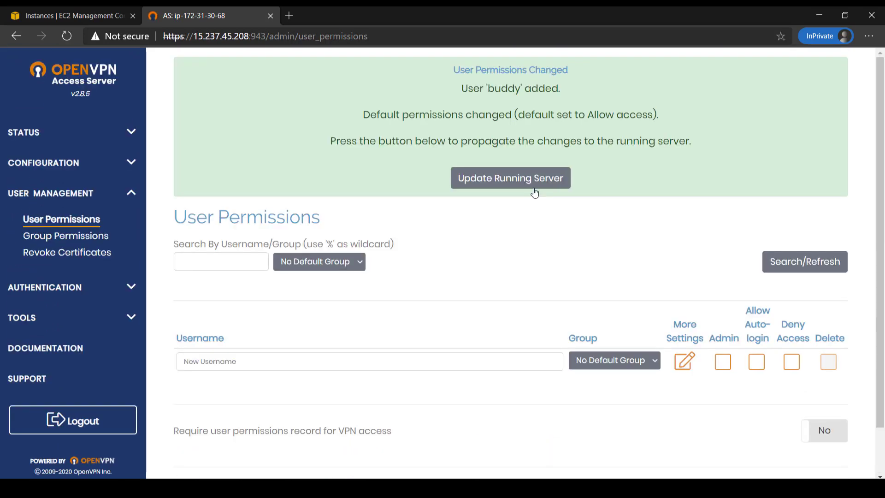
pyautogui.click(534, 188)
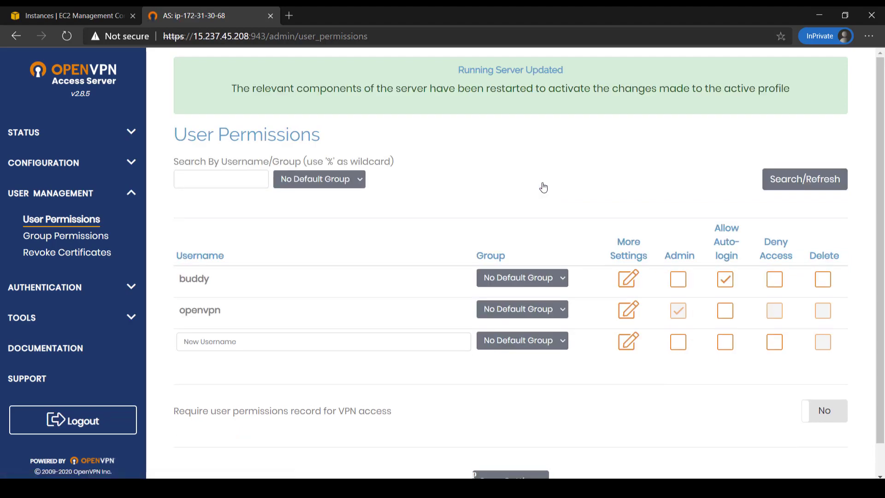
pyautogui.scroll(-1, 546, 187)
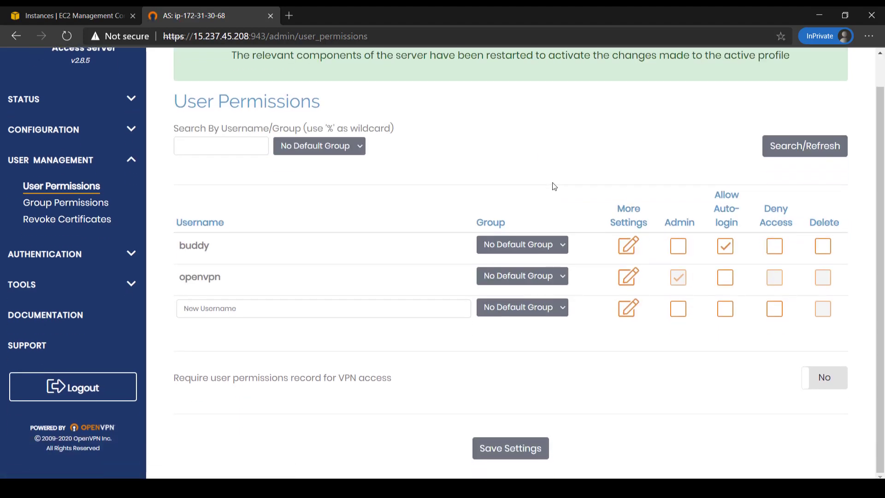
pyautogui.scroll(1, 550, 189)
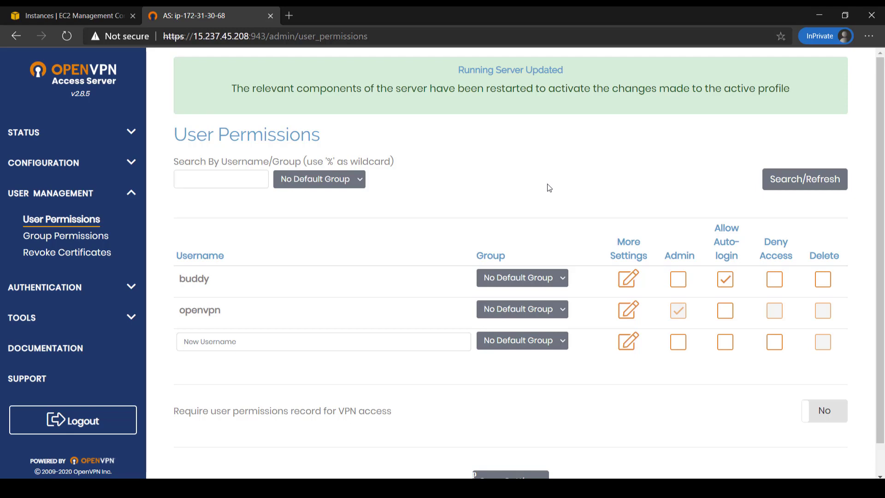
pyautogui.scroll(-1, 551, 189)
pyautogui.scroll(1, 525, 188)
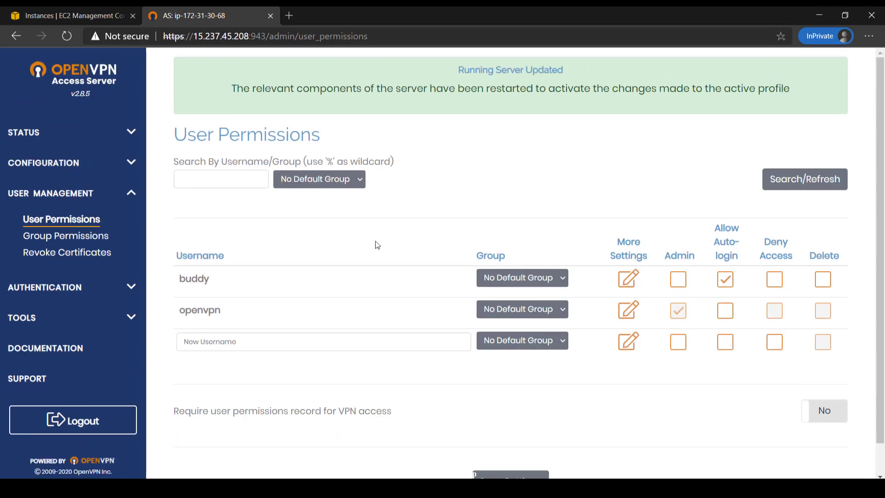
pyautogui.click(68, 417)
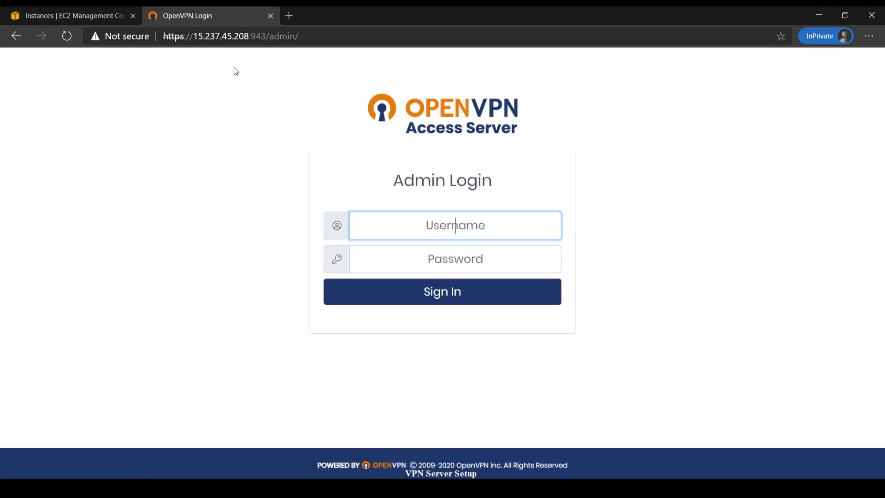
# Step: Copy the Client UI address from the SSH terminal and load it in the browser
pyautogui.hotkey('alt', 'Tab')
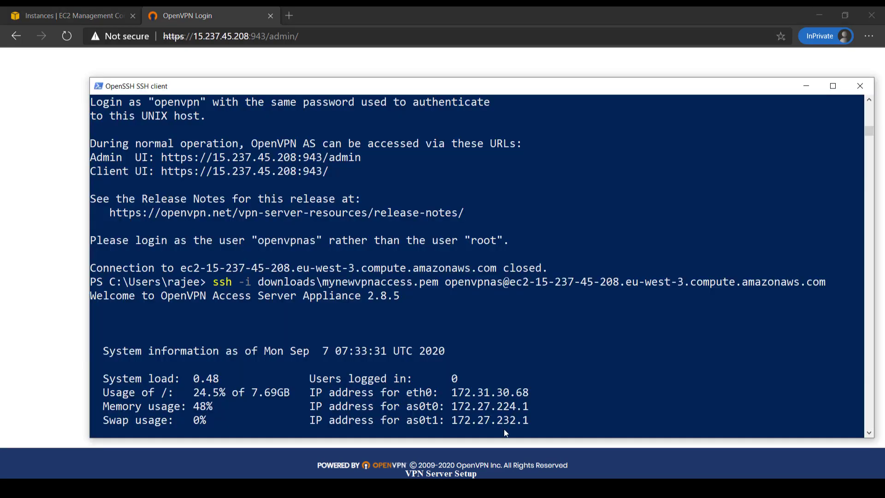
pyautogui.moveTo(163, 172); pyautogui.dragTo(326, 176)
pyautogui.hotkey('ctrl', 'c')
pyautogui.click(336, 35)
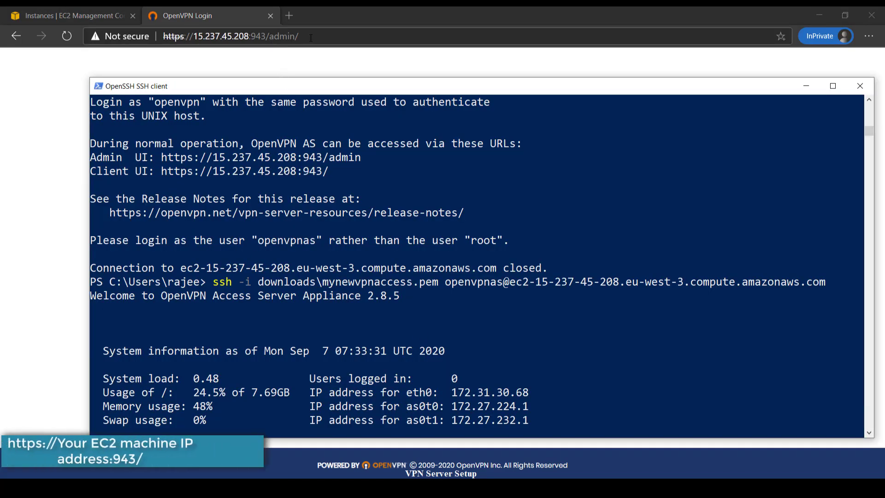
pyautogui.hotkey('ctrl', 'v')
pyautogui.press('Return')
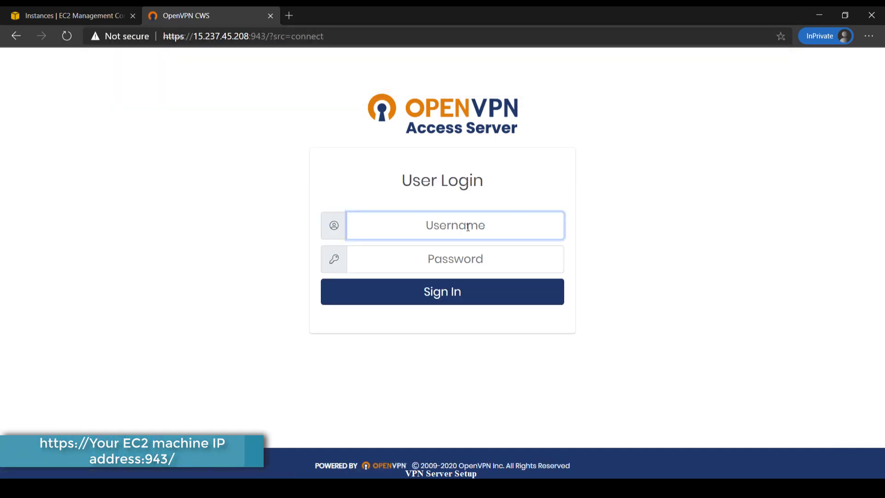
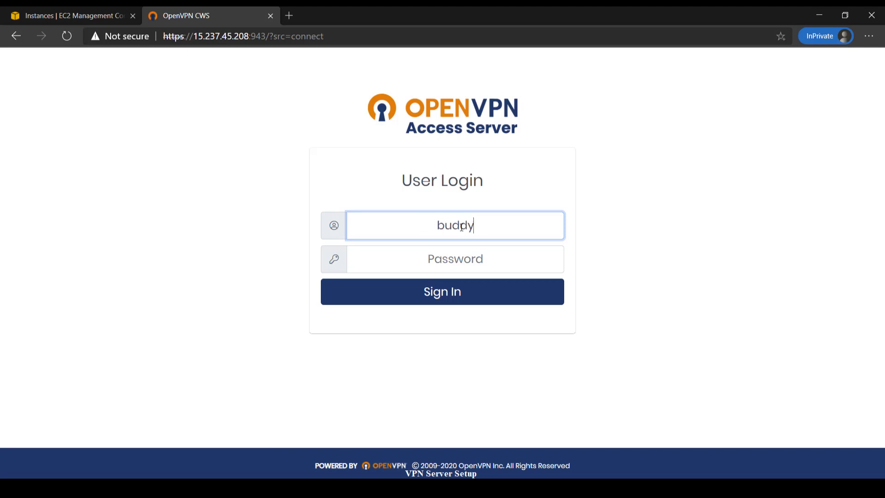
# Step: Log in to the Client UI as buddy with the user's password
pyautogui.press('Tab')
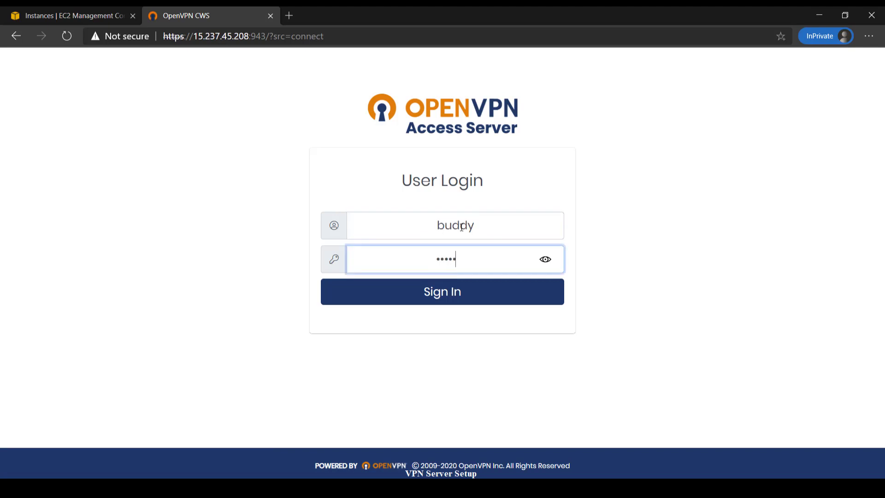
pyautogui.press('Return')
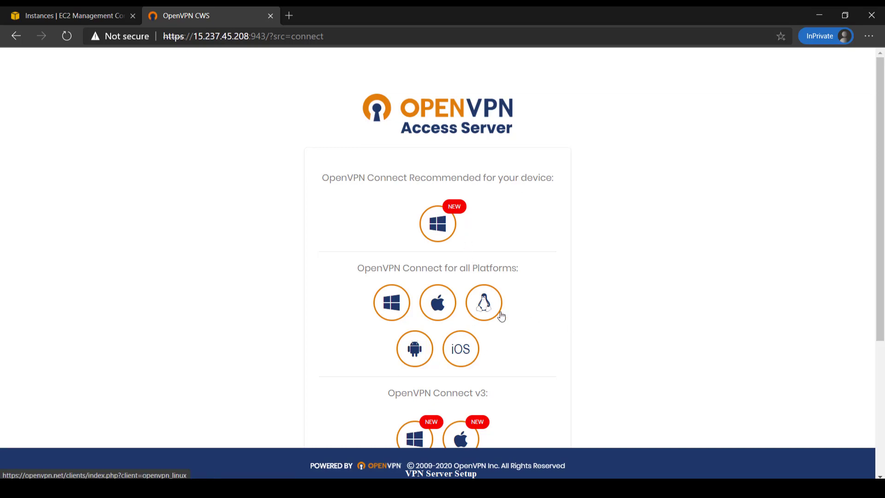
# Step: Download the recommended Windows OpenVPN Connect installer and choose to keep the blocked file
pyautogui.scroll(-3, 508, 304)
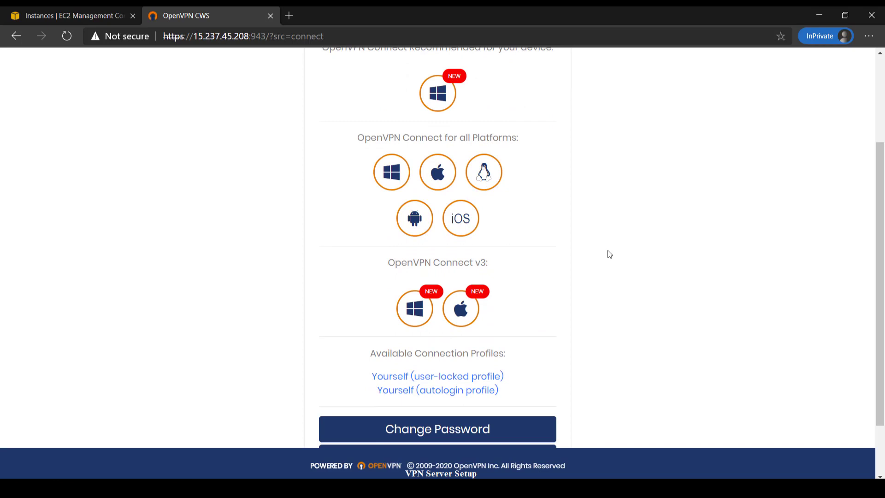
pyautogui.scroll(3, 600, 254)
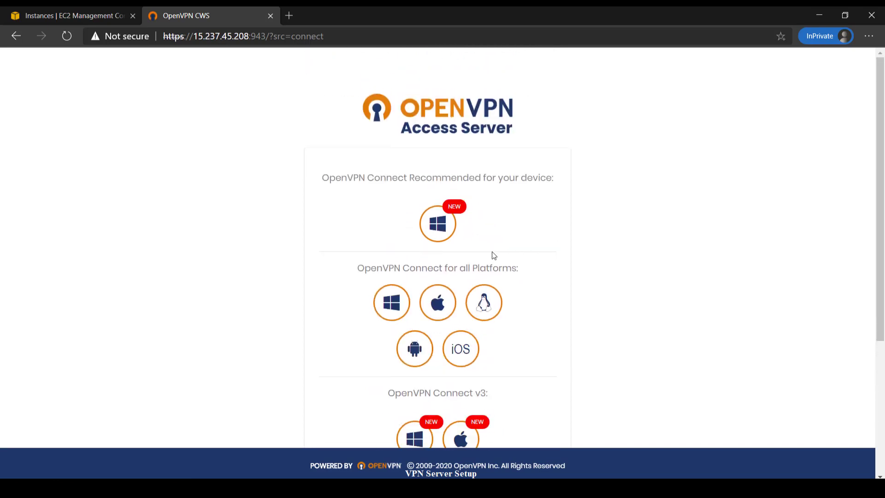
pyautogui.click(438, 226)
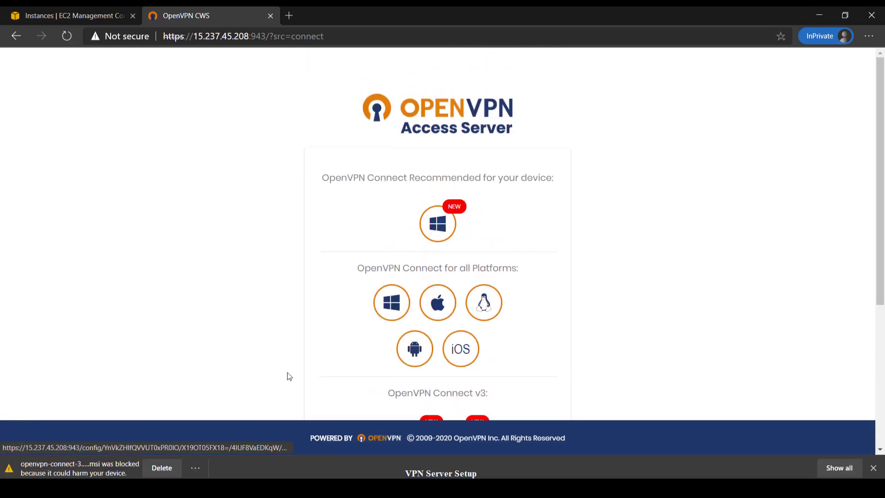
pyautogui.click(196, 468)
pyautogui.click(222, 410)
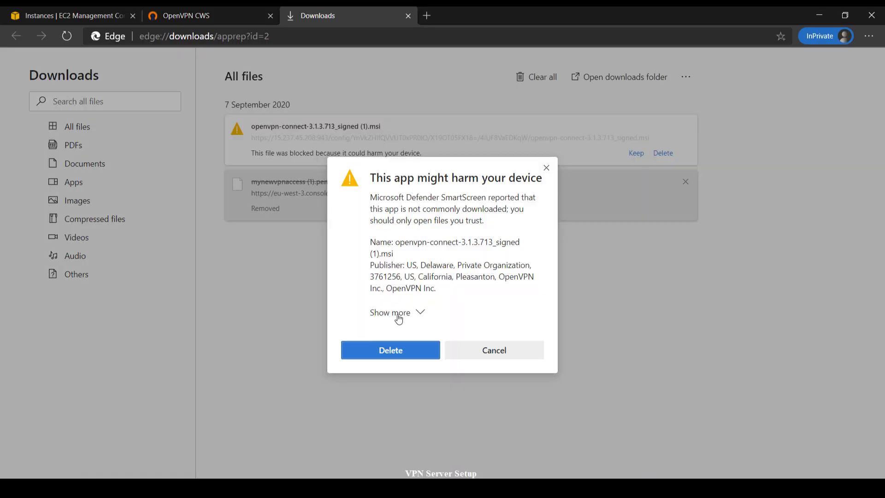
# Step: Keep the installer anyway, open the msi, and expand More info on the SmartScreen prompt
pyautogui.click(399, 316)
pyautogui.click(393, 305)
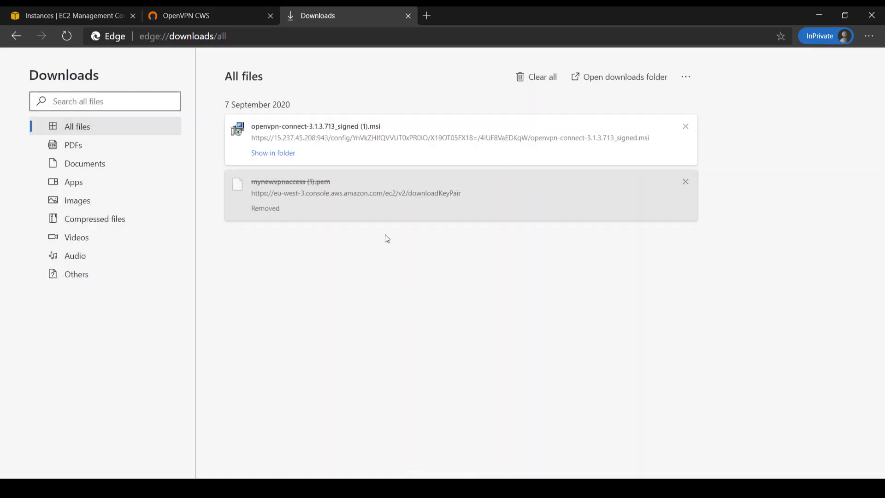
pyautogui.click(309, 129)
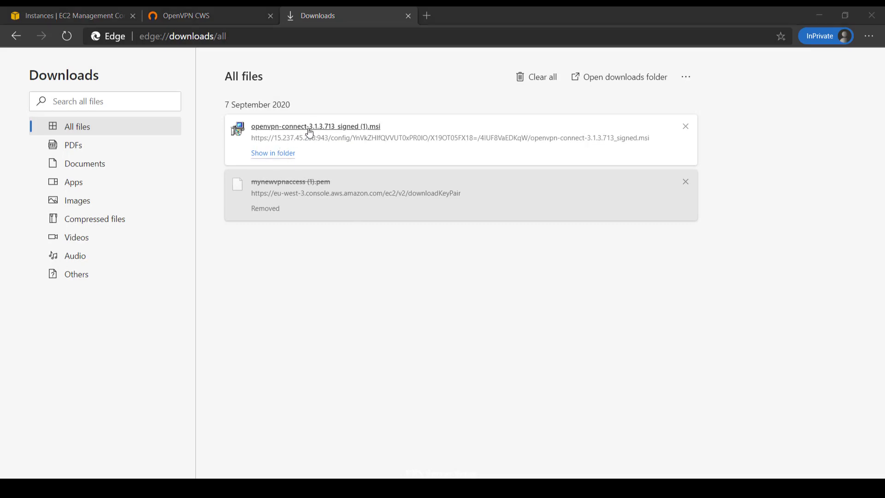
pyautogui.click(326, 168)
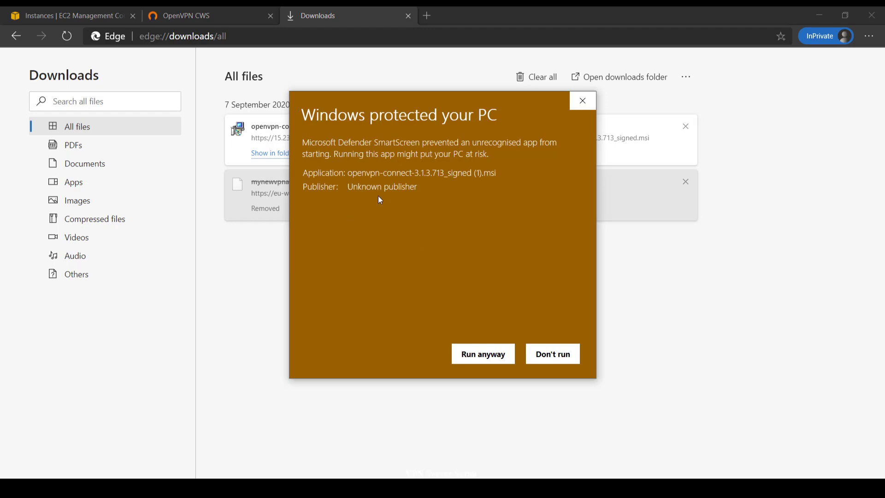
# Step: Run the installer anyway, accept the licence, install OpenVPN Connect and click Finish
pyautogui.click(480, 354)
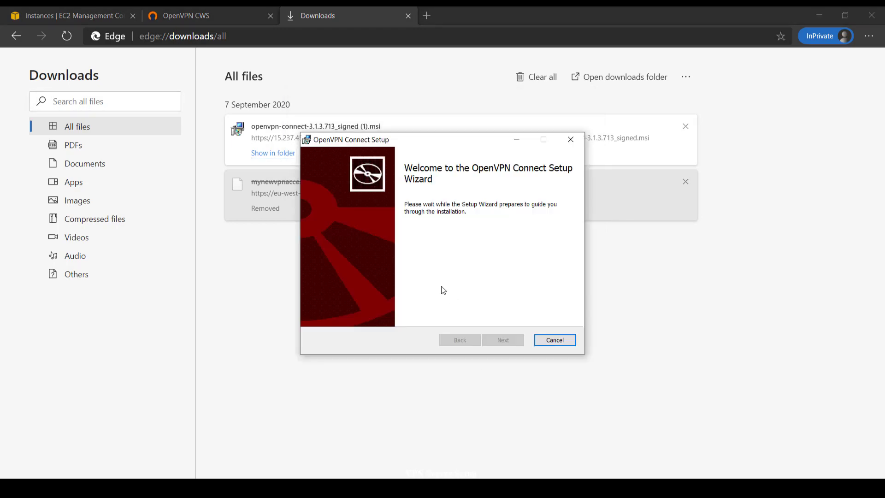
pyautogui.click(502, 340)
pyautogui.click(389, 315)
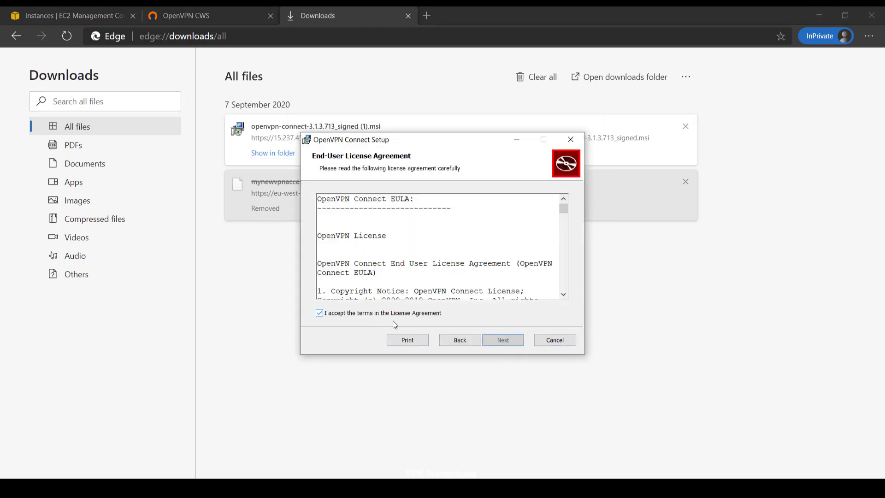
pyautogui.click(505, 345)
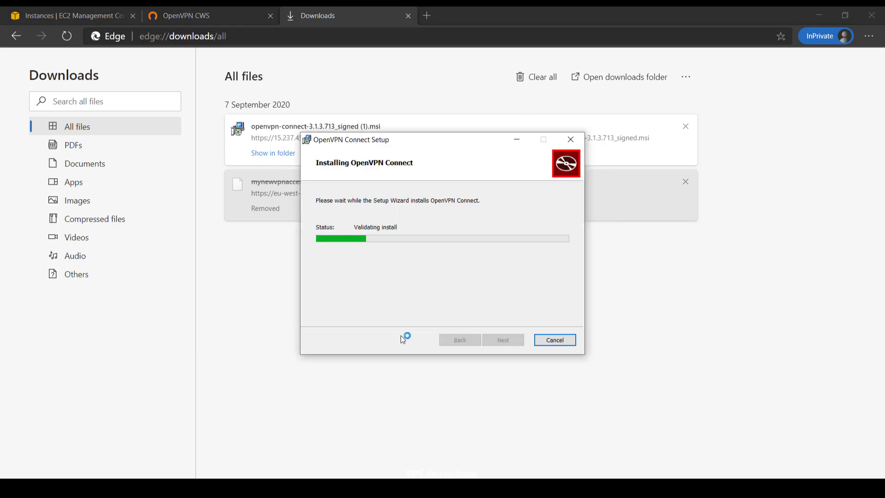
pyautogui.click(408, 16)
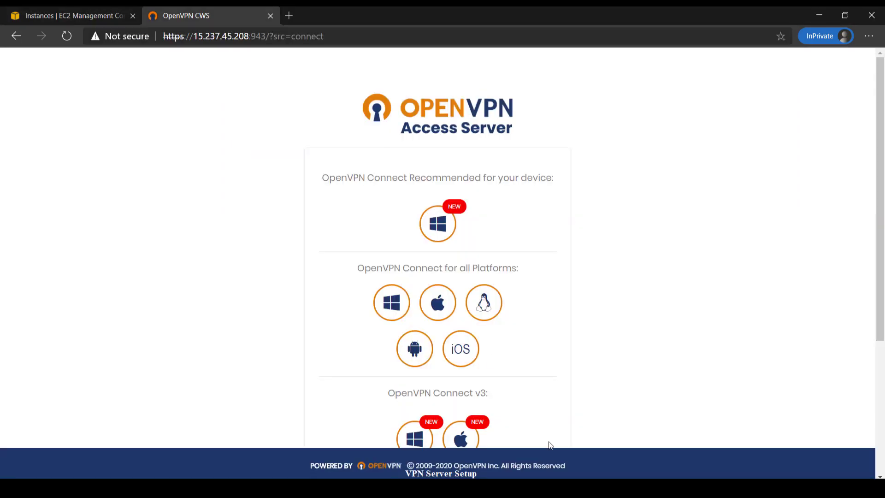
pyautogui.hotkey('alt', 'Tab')
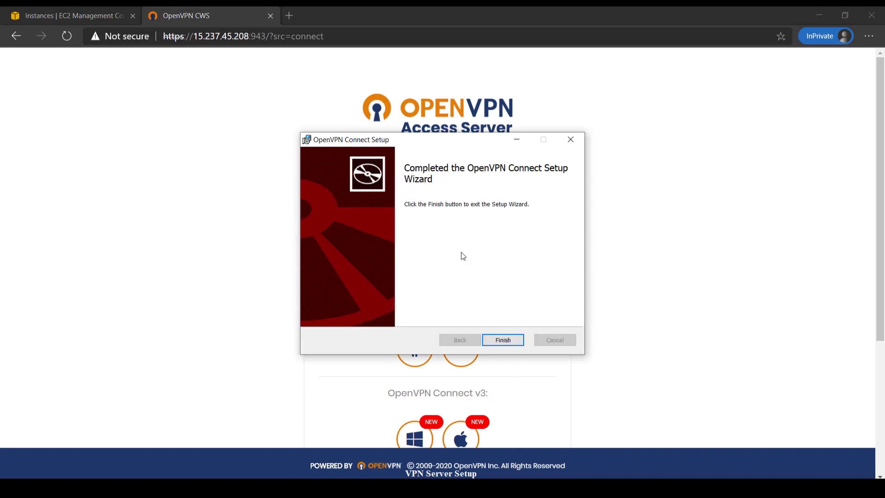
pyautogui.click(505, 341)
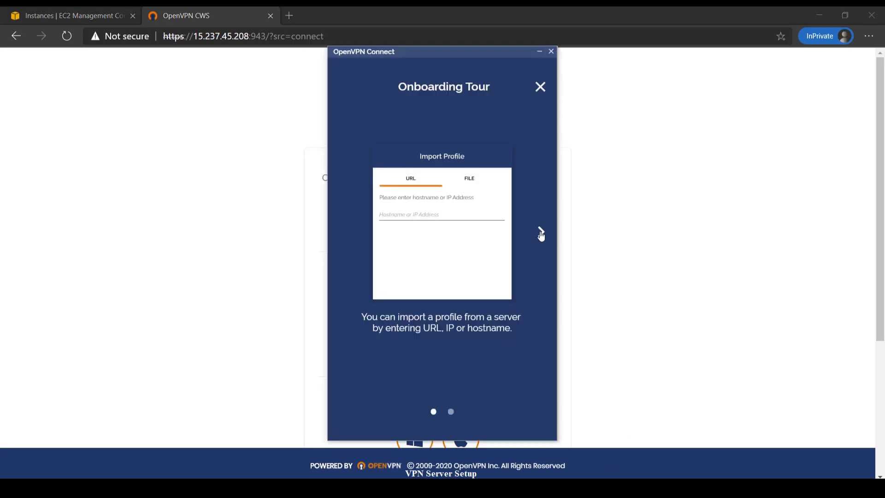
# Step: Dismiss the onboarding tour, agree to the data collection policy and acknowledge the settings notice
pyautogui.click(541, 233)
pyautogui.click(539, 234)
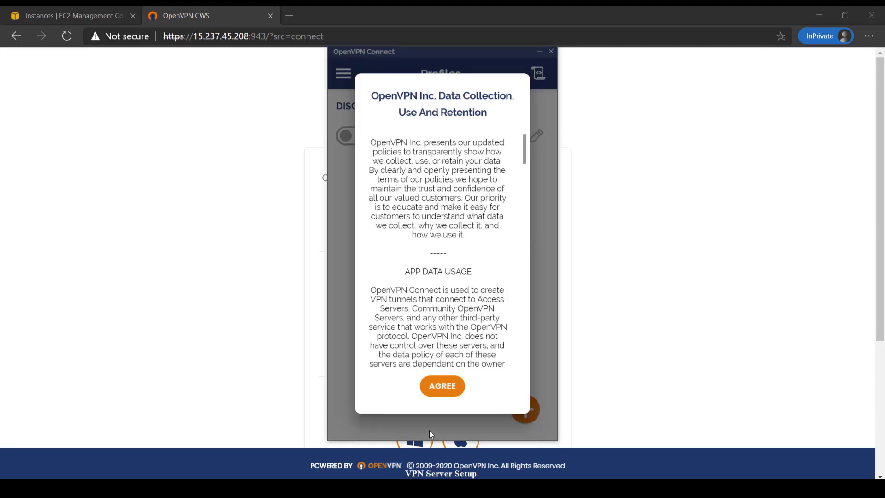
pyautogui.click(449, 389)
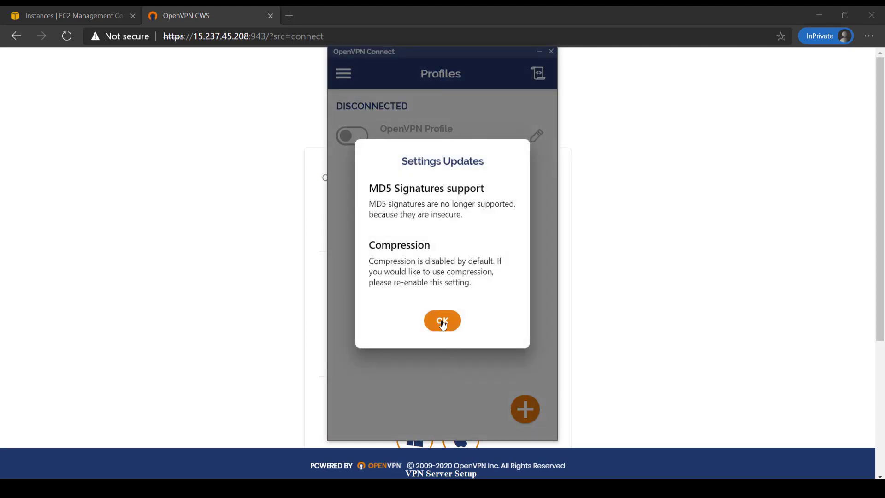
pyautogui.click(443, 323)
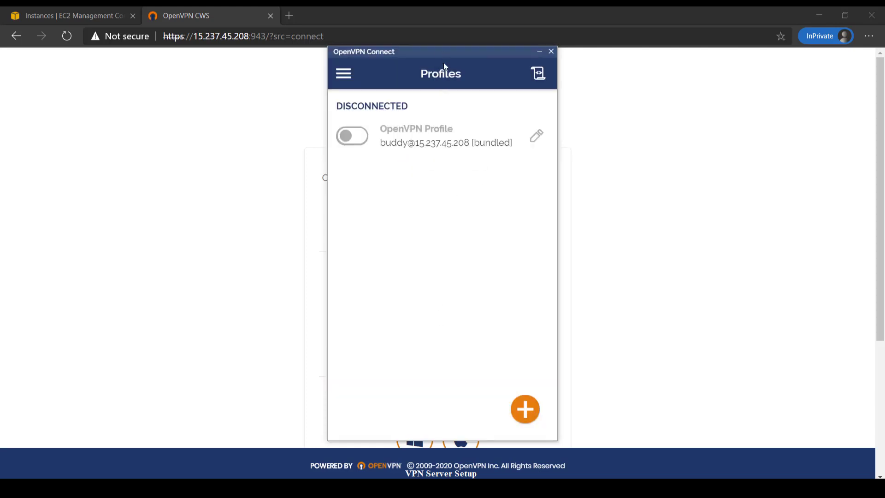
# Step: Connect the OpenVPN Profile, answer No to network discovery, and open a new private tab
pyautogui.moveTo(444, 62); pyautogui.dragTo(447, 144)
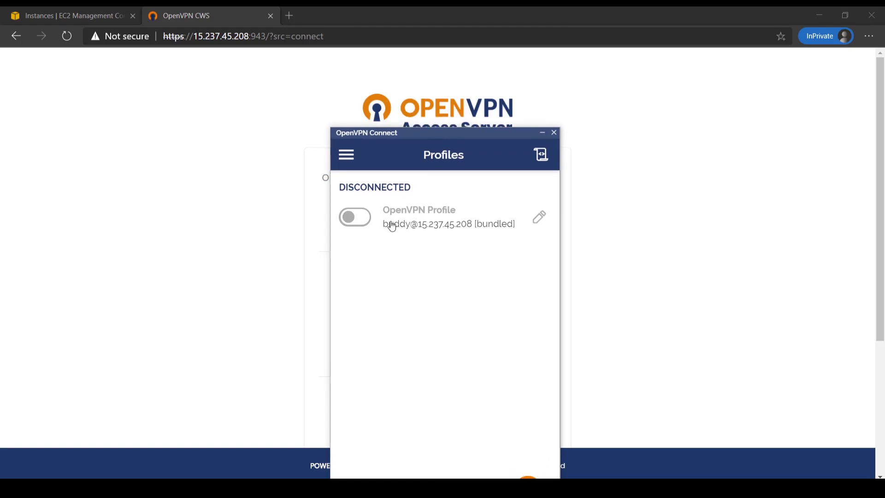
pyautogui.click(353, 224)
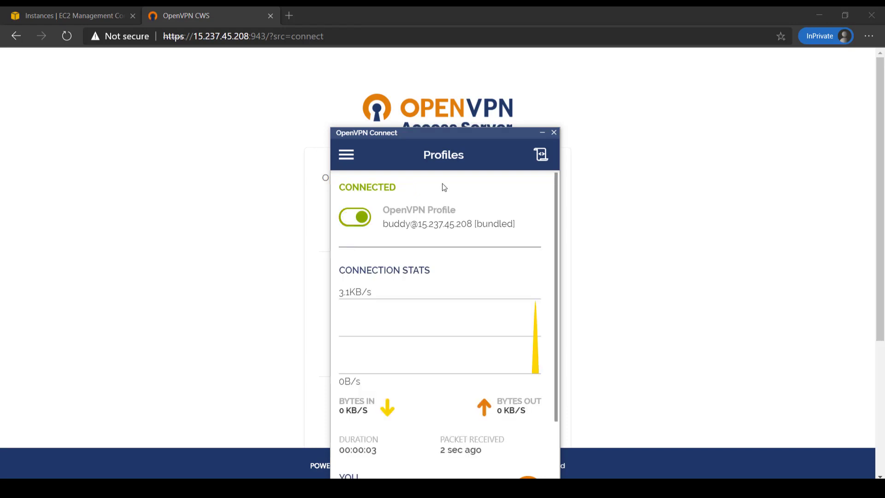
pyautogui.moveTo(460, 134); pyautogui.dragTo(581, 67)
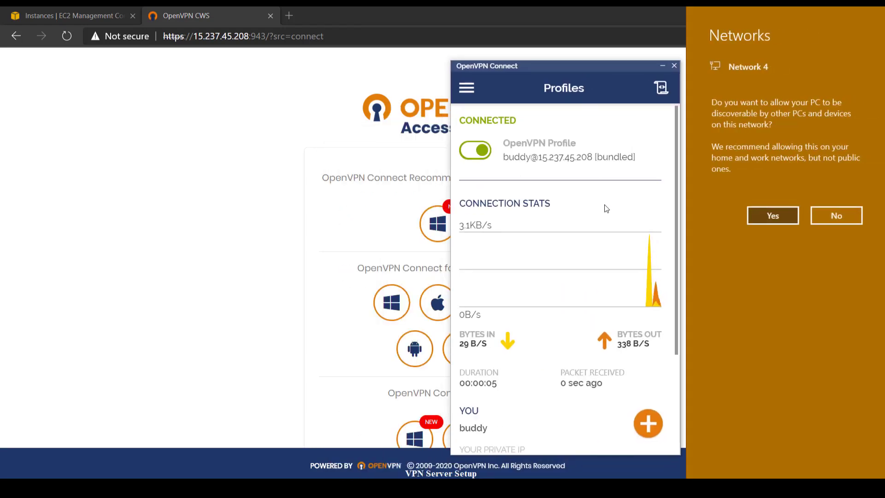
pyautogui.click(856, 213)
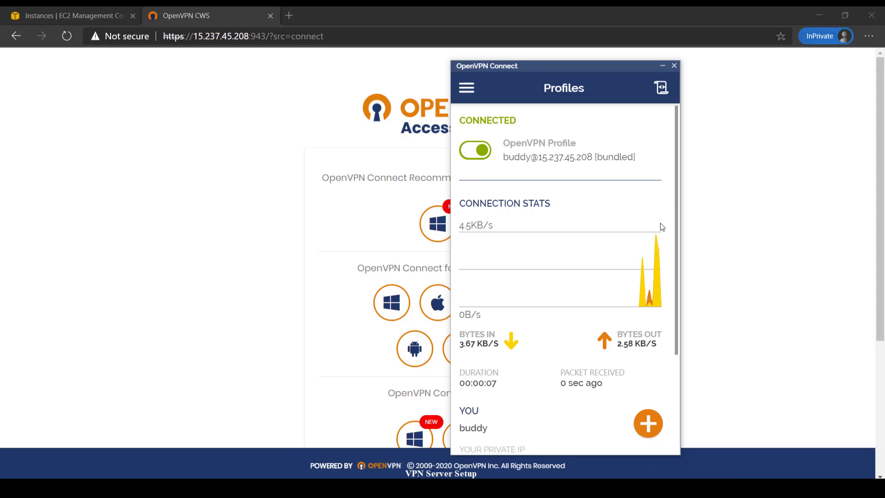
pyautogui.click(290, 16)
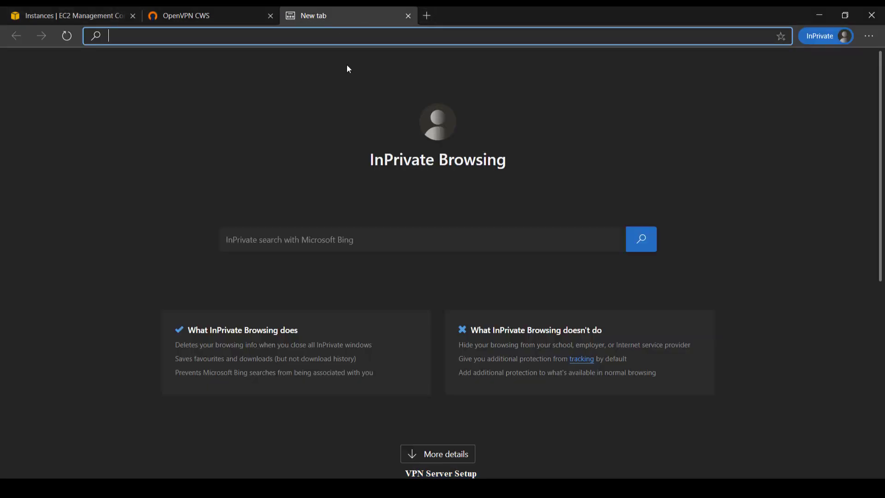
# Step: Search 'what is my ip' and open the whatismyip.com result to read the public IPv4
pyautogui.write('what is my i')
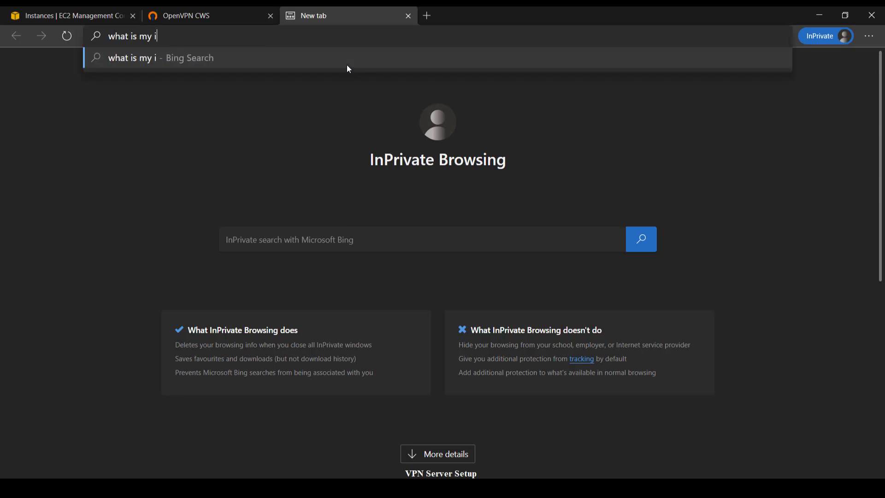
pyautogui.write('p')
pyautogui.press('Return')
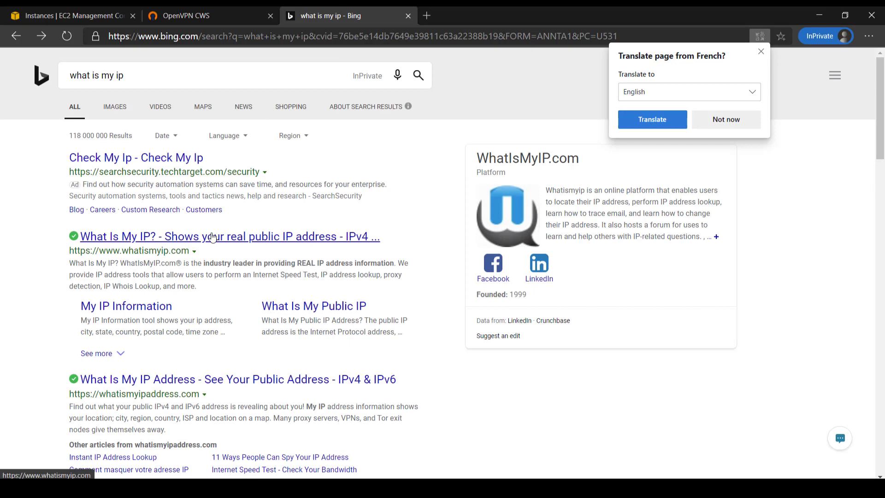
pyautogui.click(213, 237)
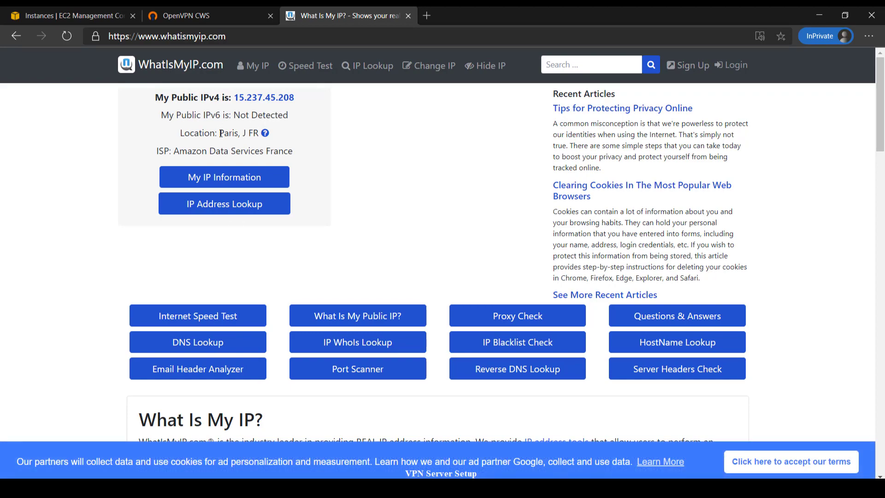
pyautogui.scroll(-9, 375, 169)
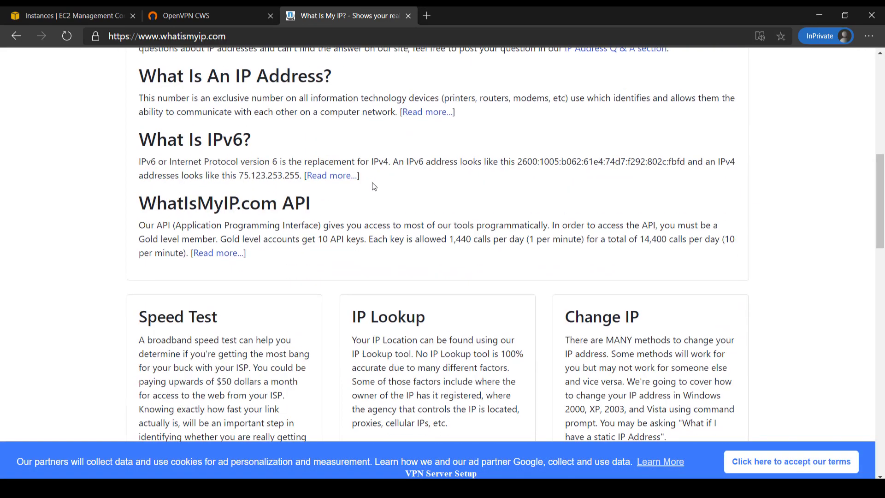
pyautogui.scroll(6, 374, 184)
pyautogui.scroll(3, 353, 180)
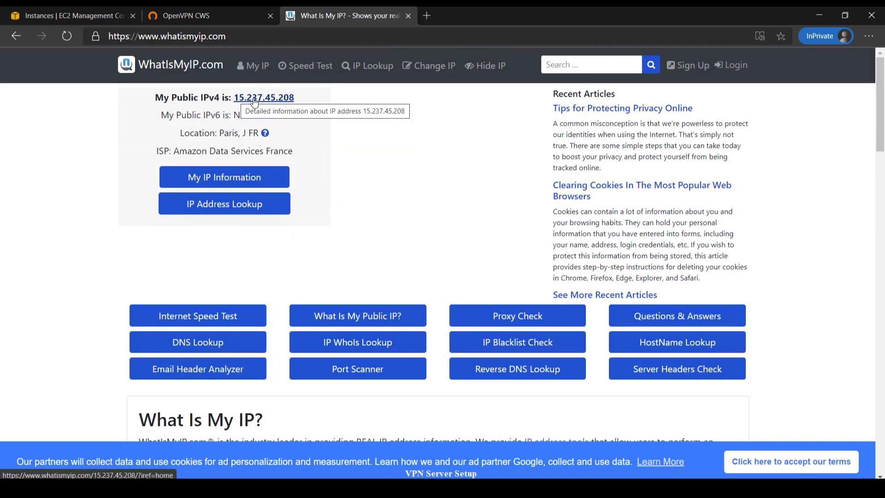
# Step: Compare the reported IP 15.237.45.208 against the OpenVPN server page, confirming they match
pyautogui.click(206, 10)
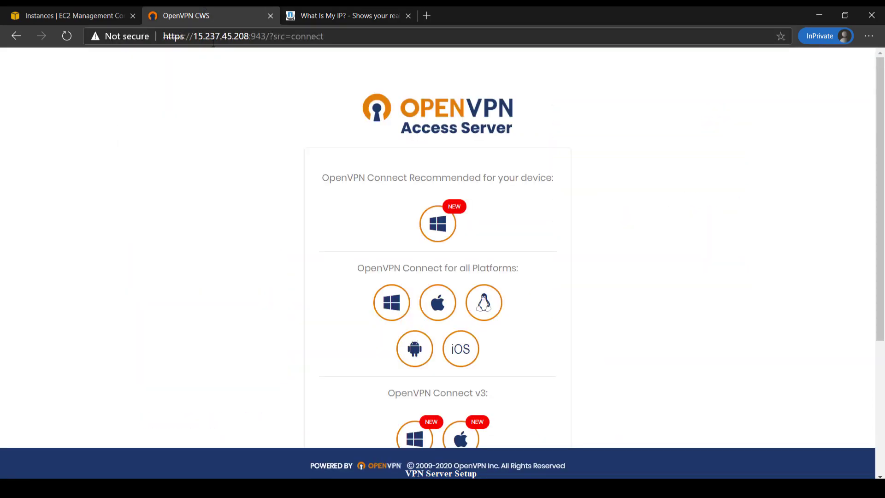
pyautogui.click(302, 15)
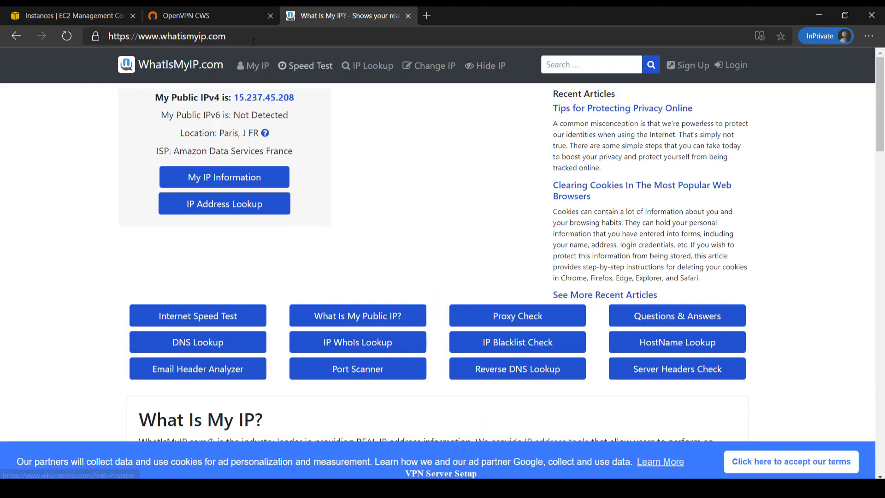
pyautogui.click(225, 17)
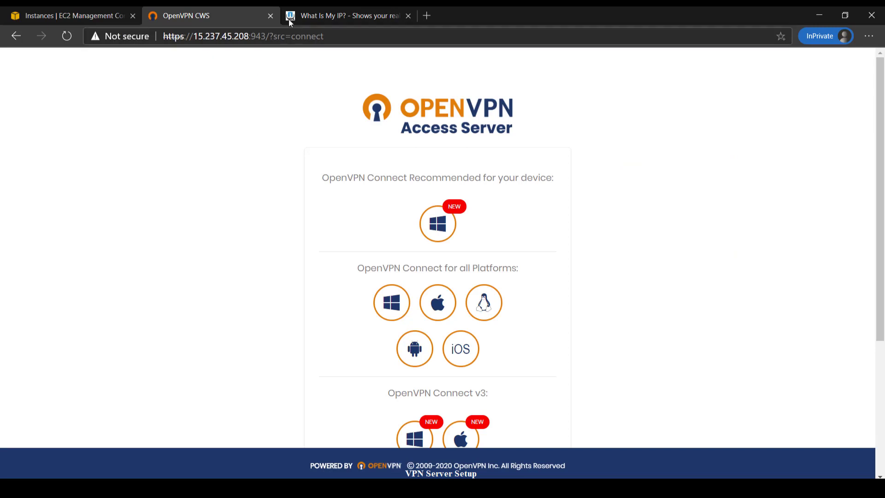
pyautogui.click(322, 18)
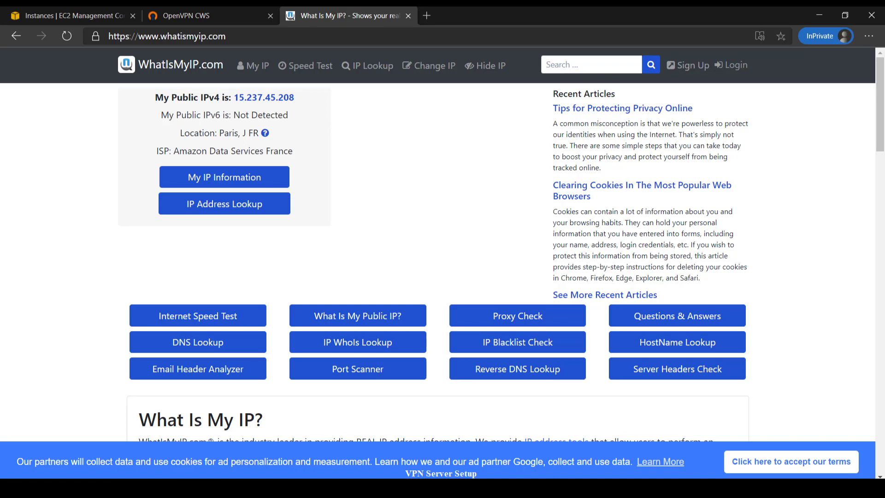
# Step: Turn off the OpenVPN Connect profile, confirm the disconnect, and return to the WhatIsMyIP page
pyautogui.moveTo(507, 65); pyautogui.dragTo(425, 65)
pyautogui.click(400, 151)
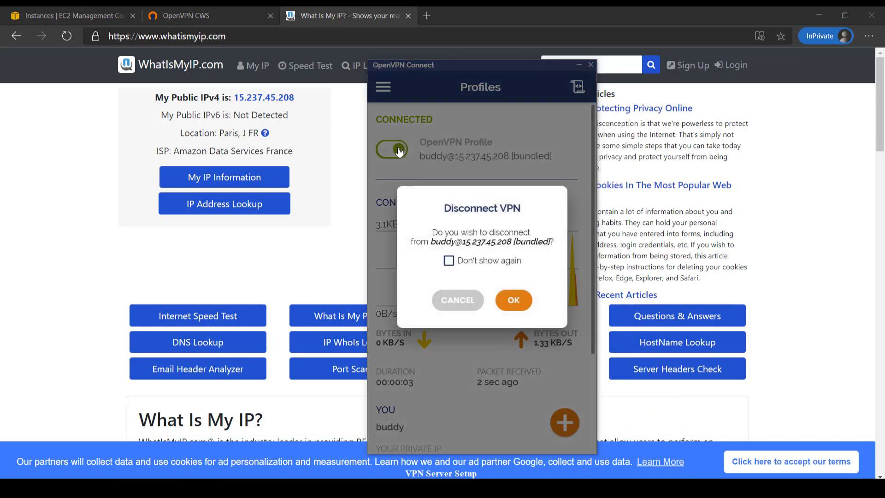
pyautogui.click(519, 302)
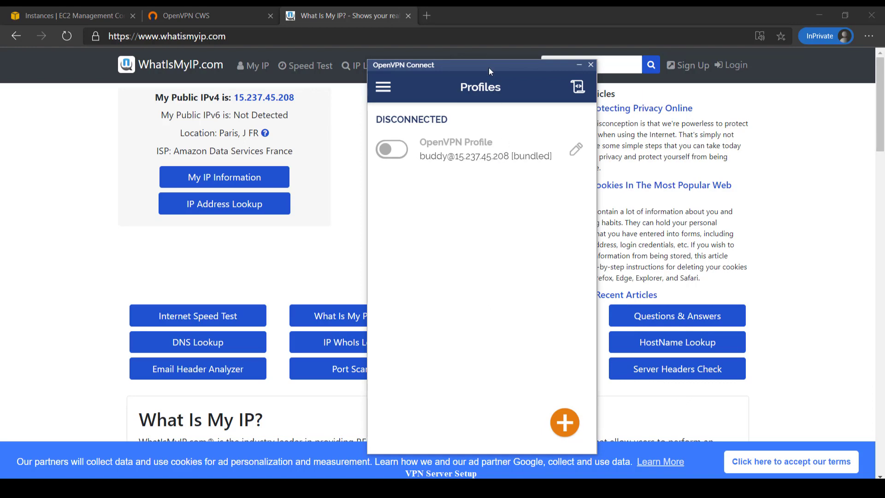
pyautogui.moveTo(497, 69); pyautogui.dragTo(594, 75)
pyautogui.click(313, 104)
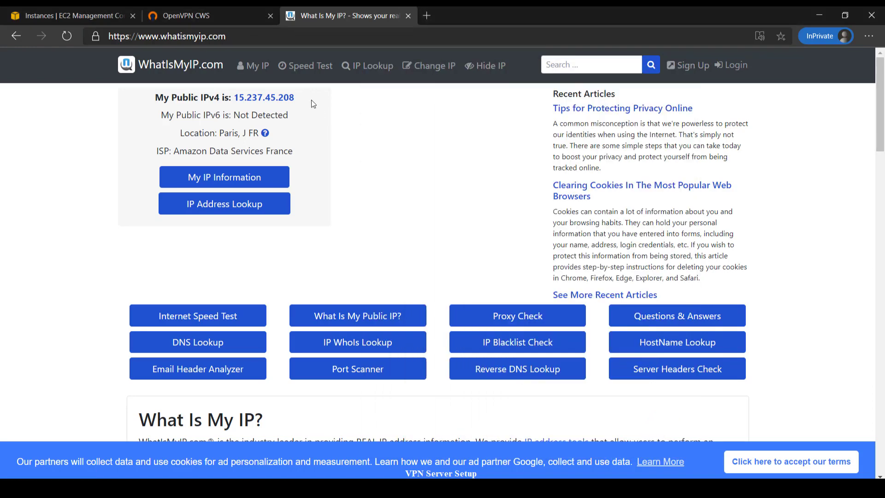